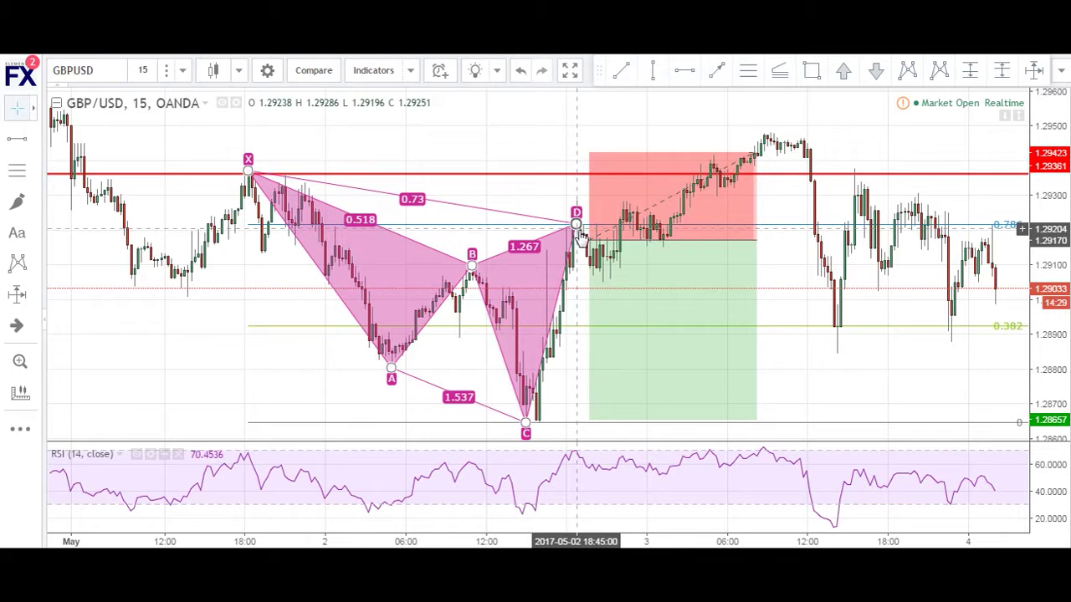
Step: Open the short position box's settings, select its entry price and confirm
left_click(611, 250)
double_click(610, 251)
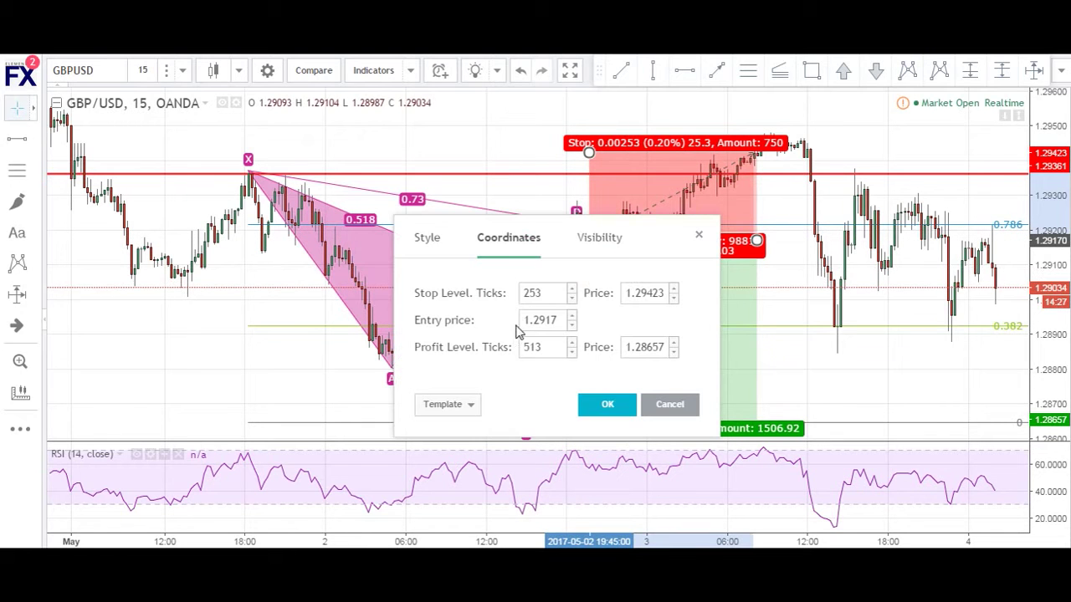
double_click(563, 319)
left_click(609, 405)
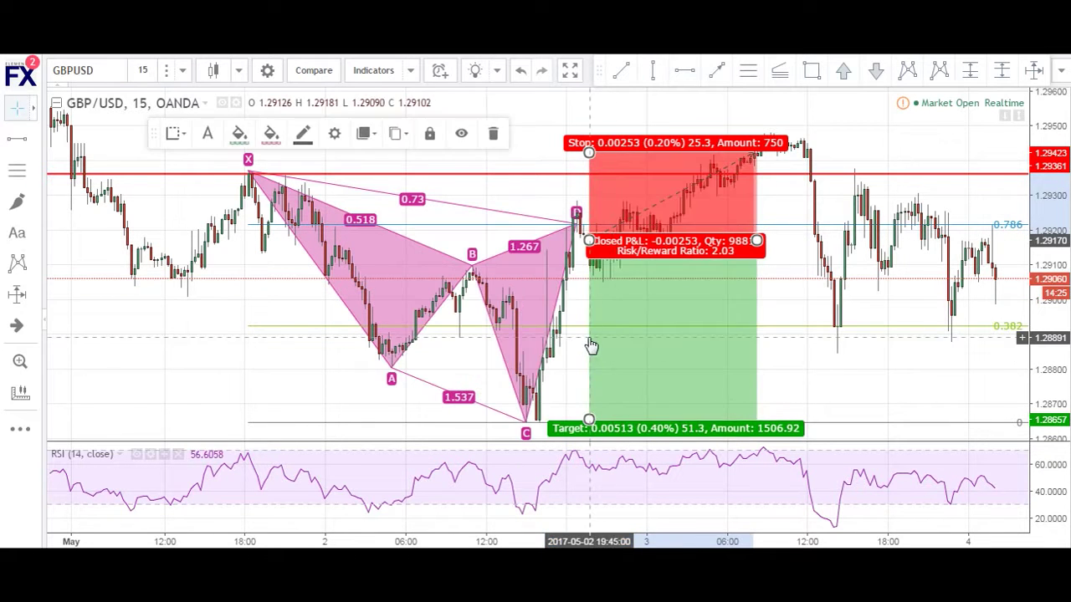
scroll(572, 316, "up", 2)
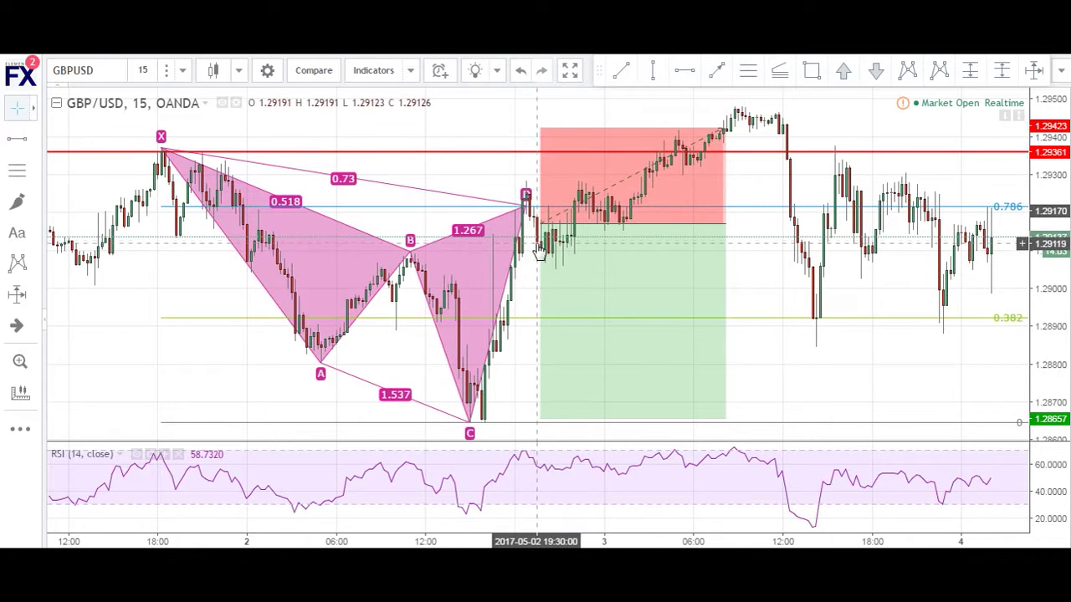
Step: Draw a flat trend line at the D high and a falling line across the RSI peaks
mouse_move(545, 264)
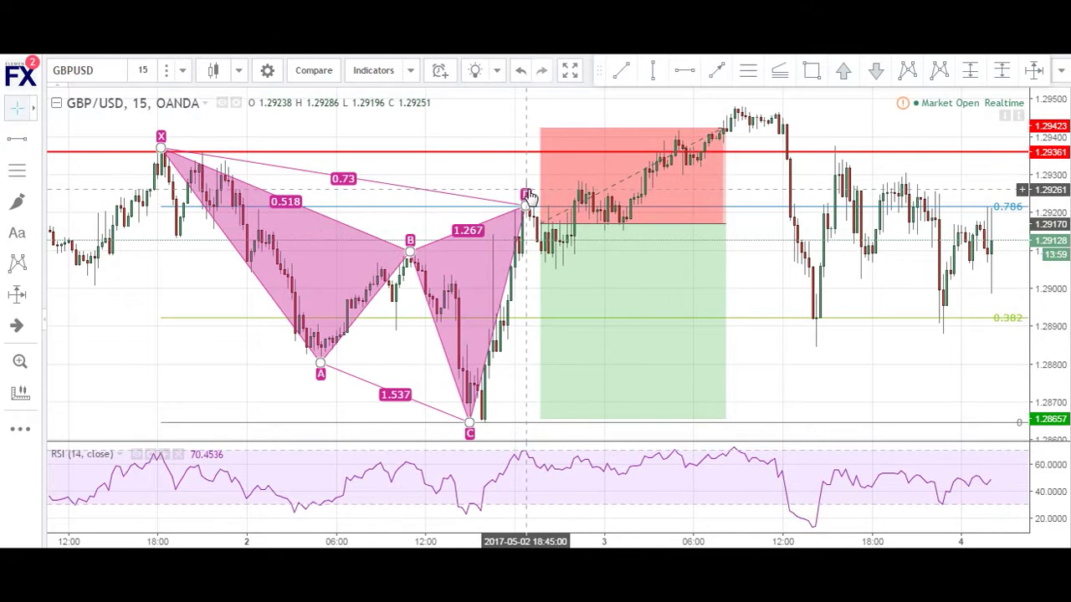
mouse_move(594, 199)
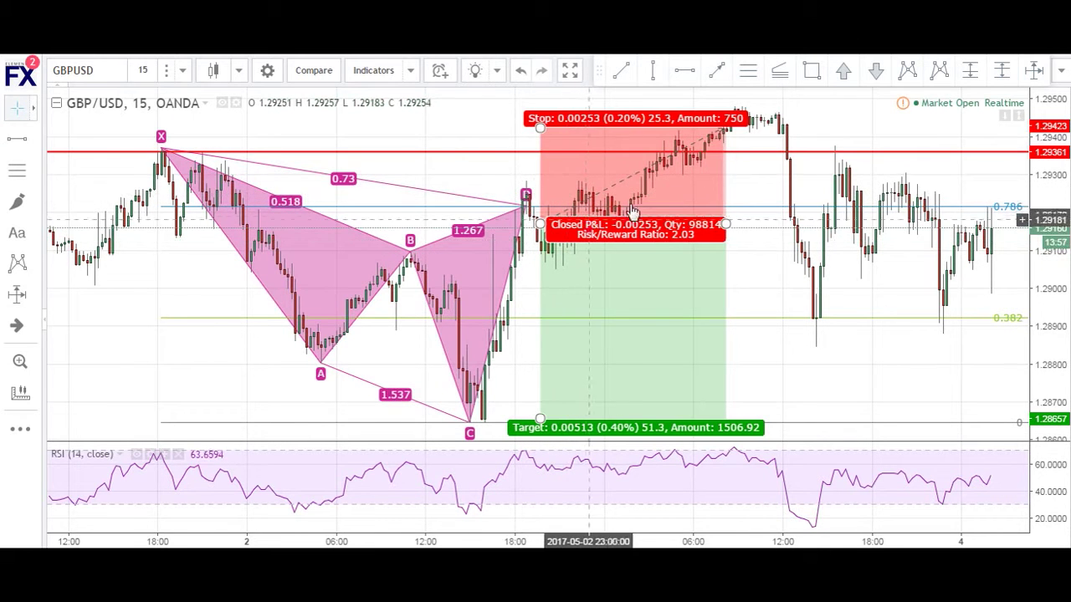
left_click(620, 71)
left_click_drag(514, 189, 636, 191)
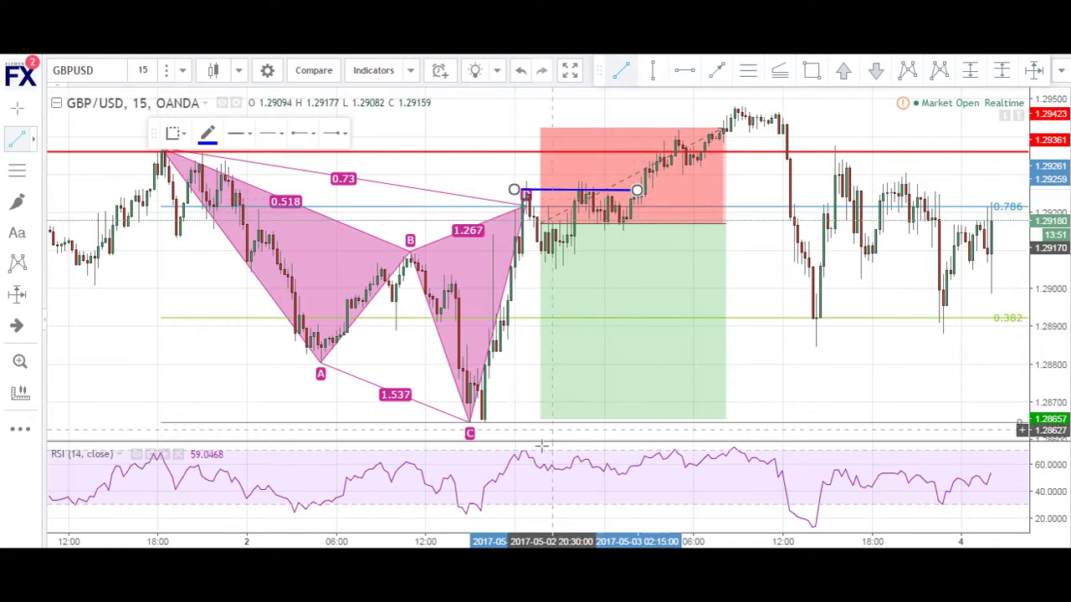
left_click_drag(520, 452, 603, 460)
left_click(510, 387)
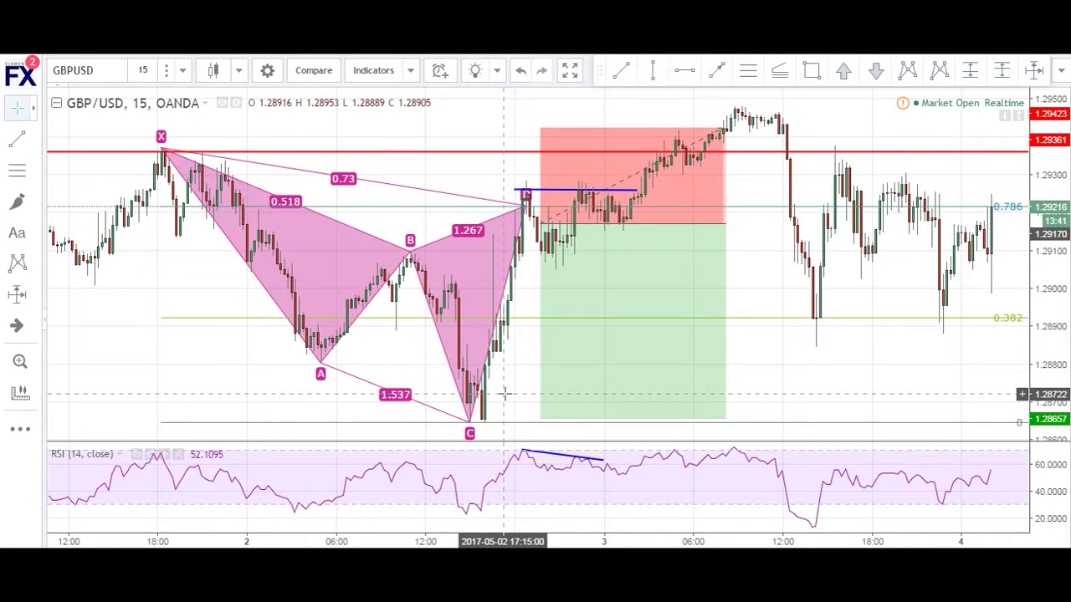
left_click(616, 273)
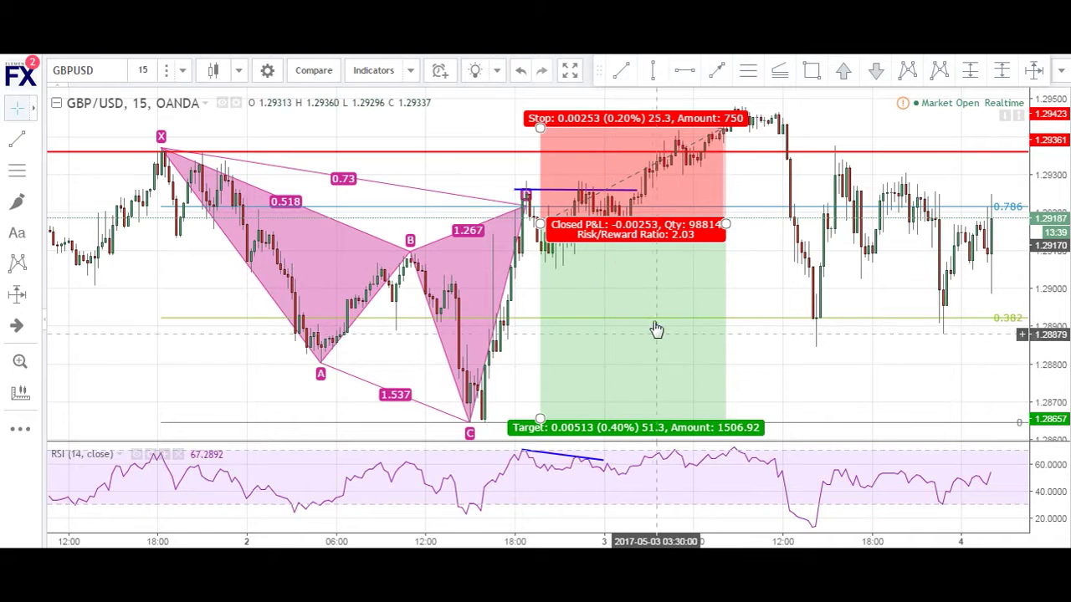
left_click(535, 352)
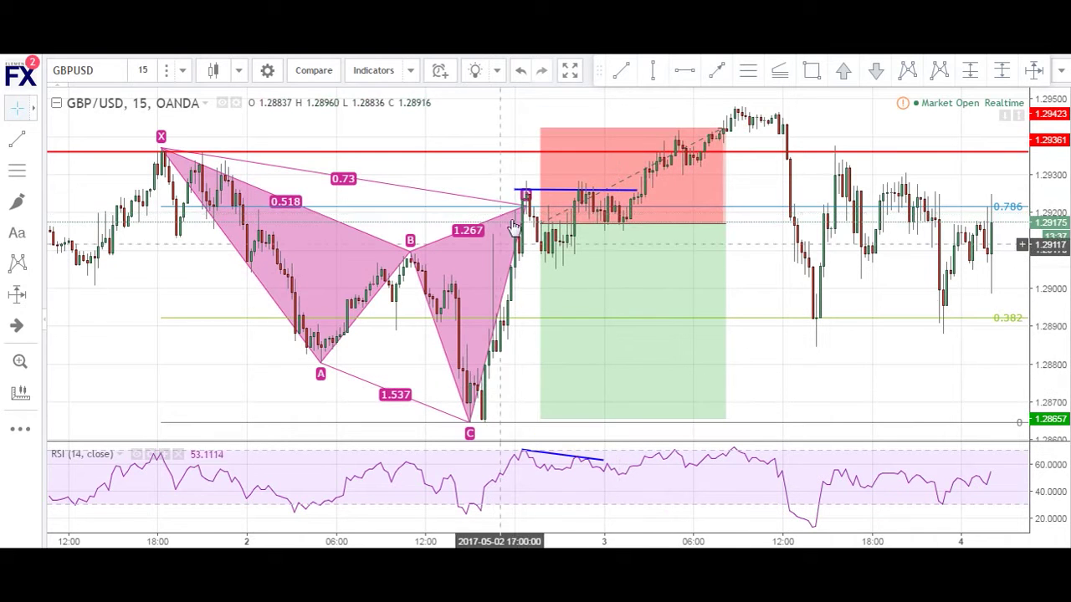
left_click(600, 210)
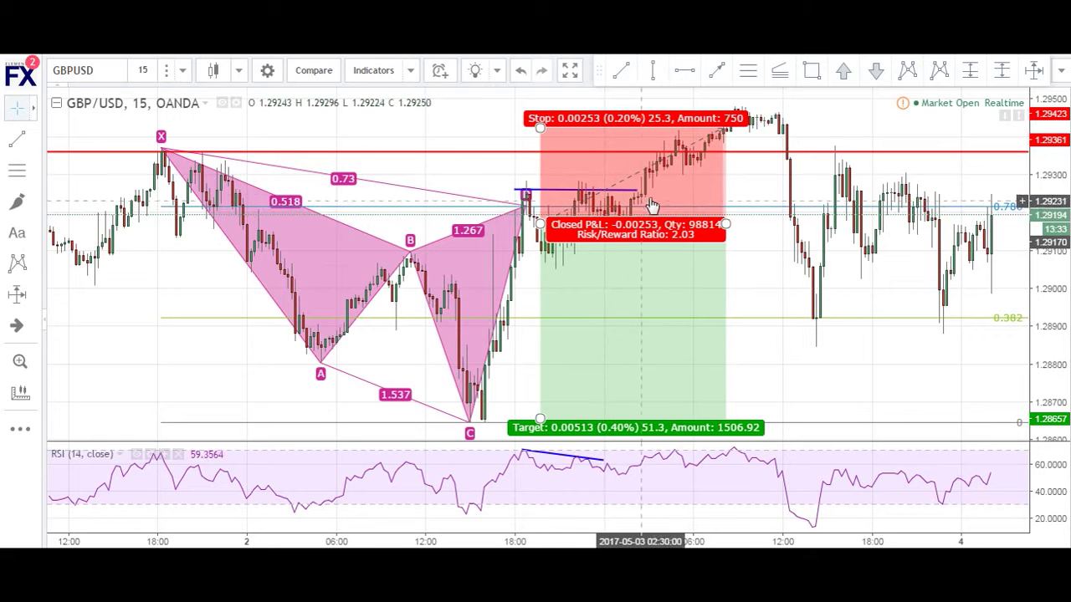
left_click(669, 162)
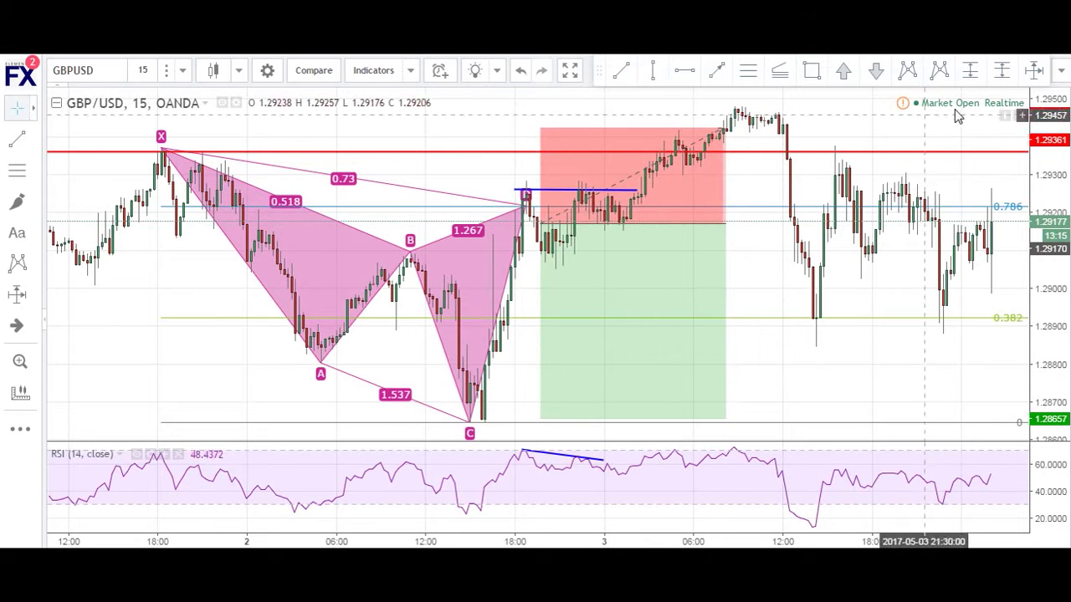
left_click(736, 224, "shift")
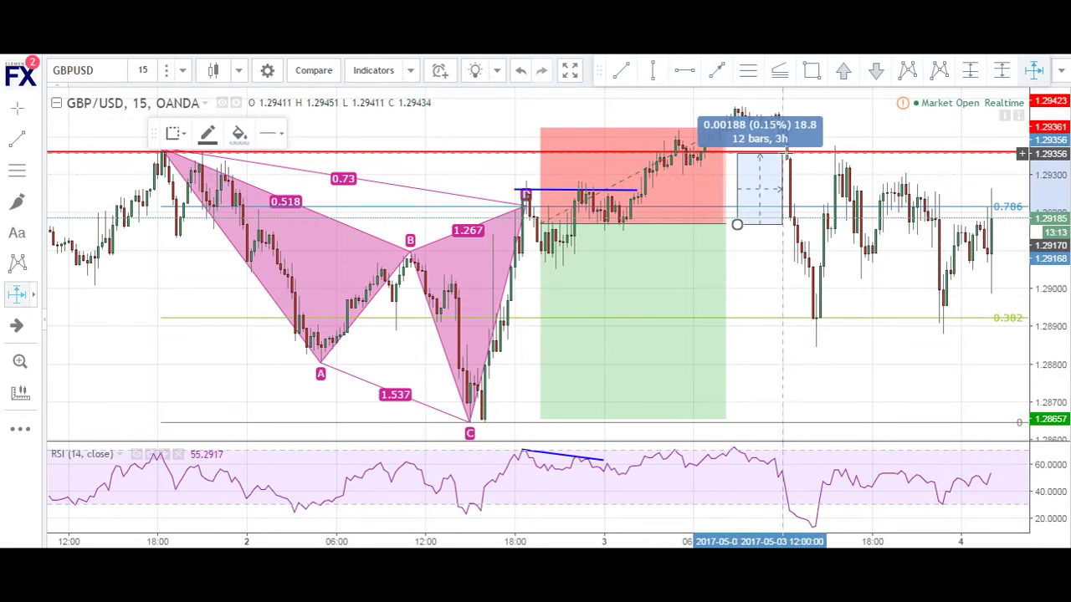
left_click(793, 153)
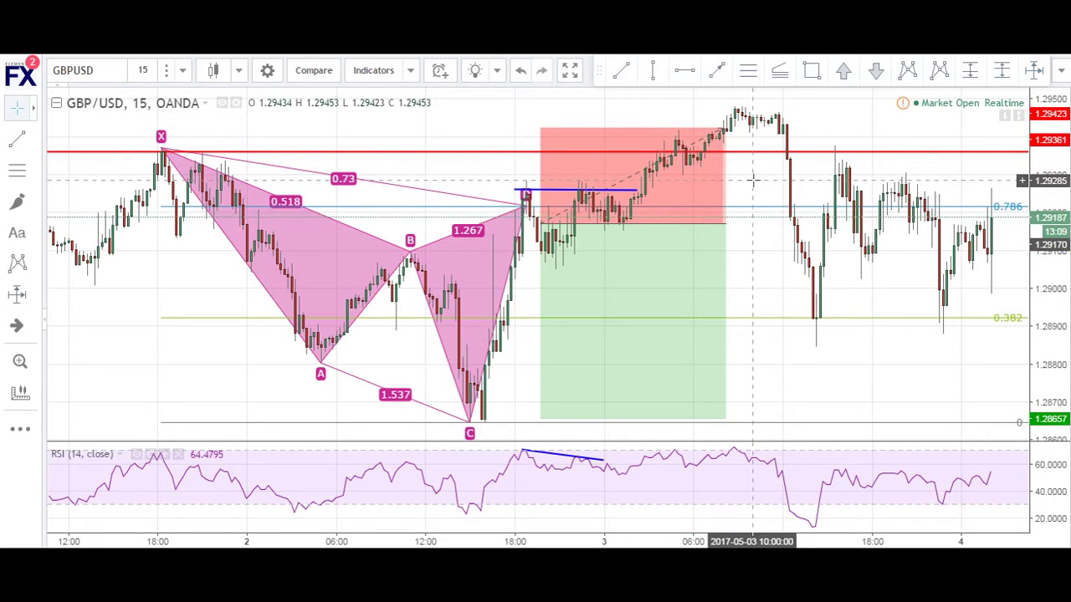
scroll(752, 180, "down", 2)
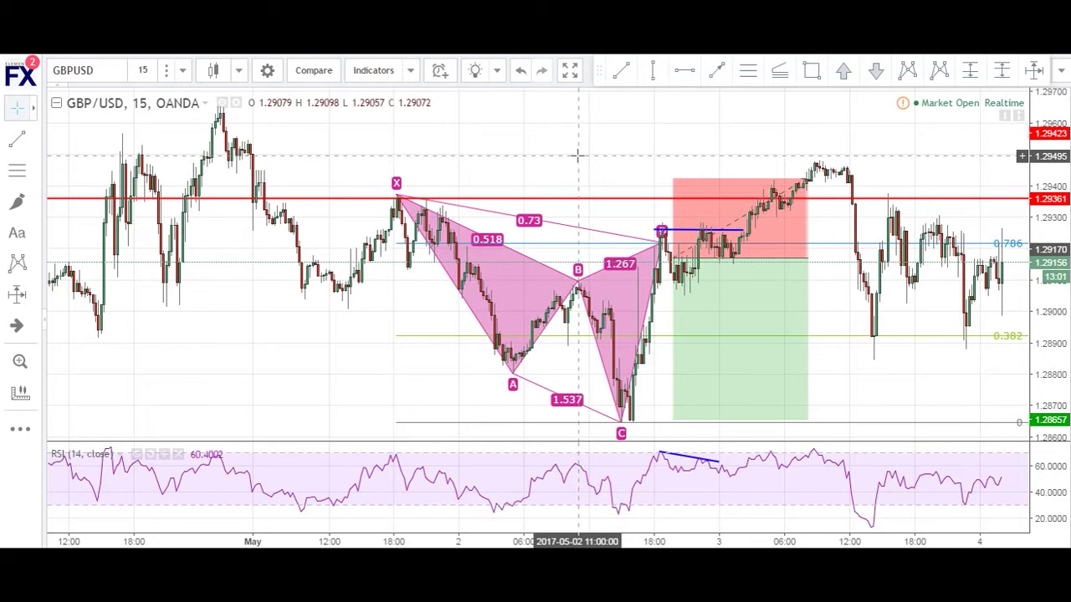
Step: Start an XABCD harmonic pattern by placing its first three points on the chart
left_click(907, 71)
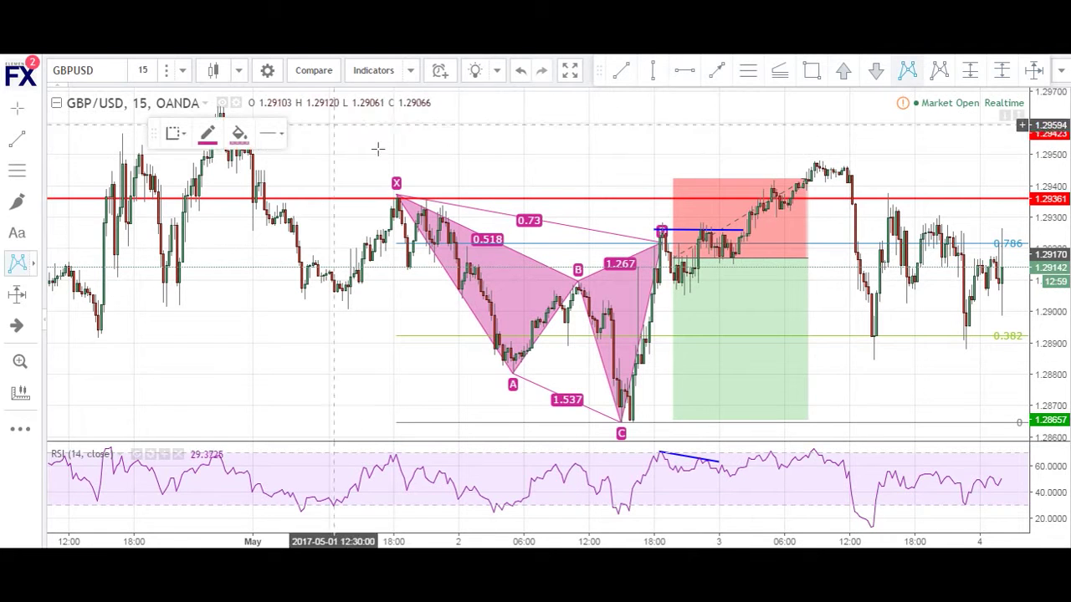
scroll(371, 151, "down", 1)
scroll(371, 151, "down", 1)
scroll(402, 133, "down", 2)
left_click(498, 110)
left_click(583, 320)
left_click(619, 266)
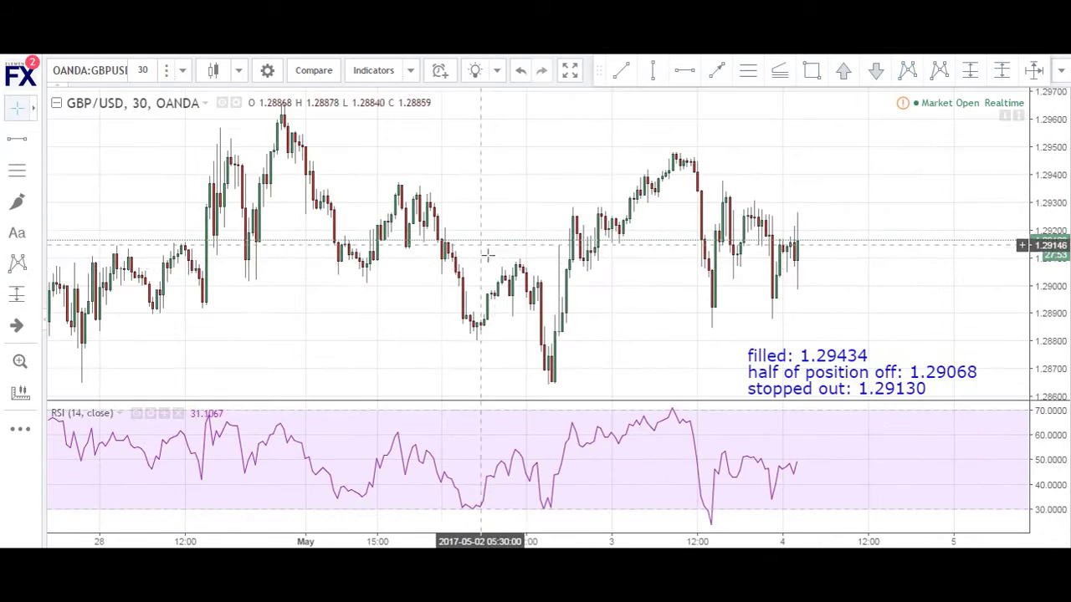
Step: Close the User-Made Indicators promo and choose 'Hide for now' on the upgrade offer
scroll(578, 229, "up", 2)
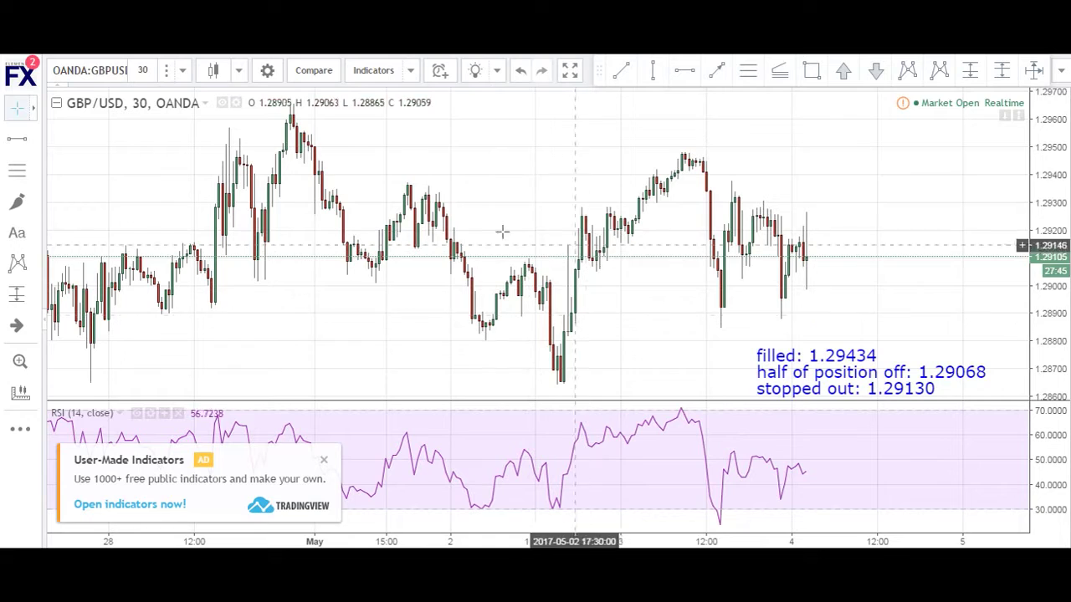
left_click(324, 459)
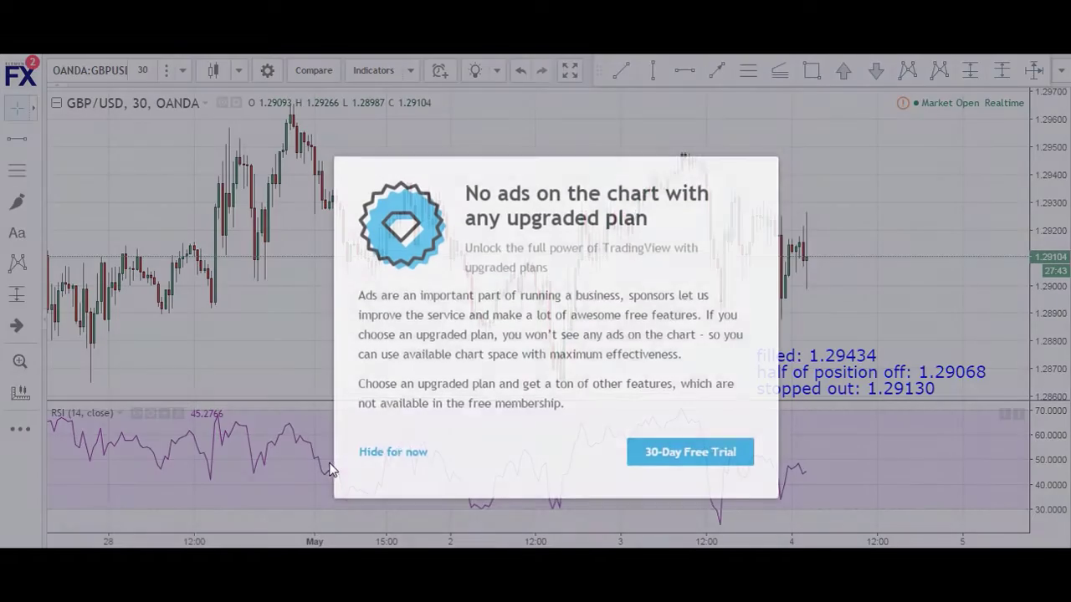
left_click(393, 449)
Step: Pan the 30-minute chart back to show earlier price history
scroll(376, 150, "down", 1)
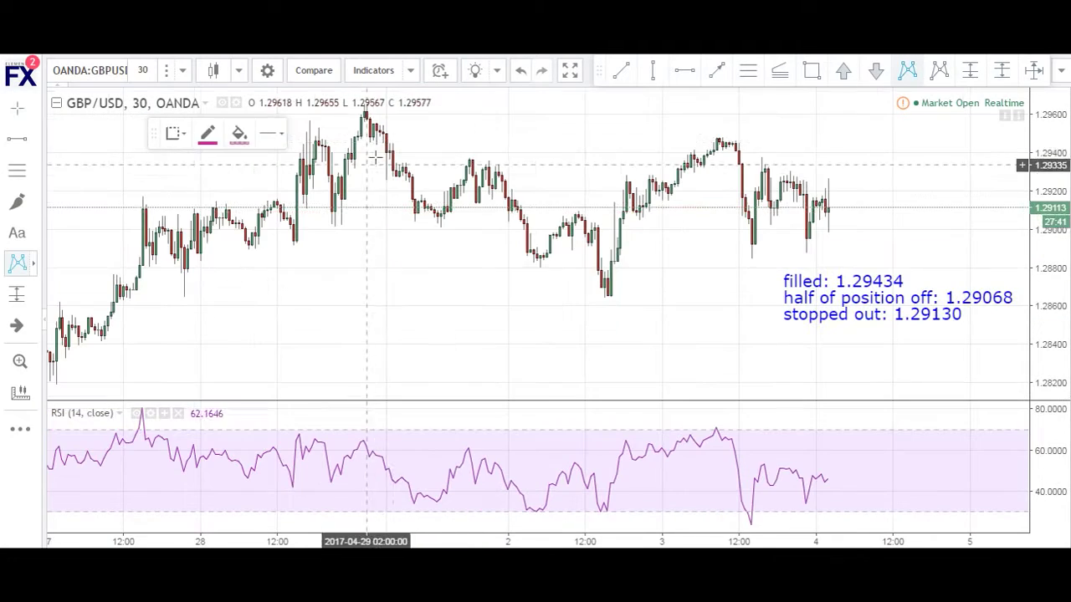
left_click_drag(447, 141, 525, 138)
left_click(20, 429)
left_click(84, 304)
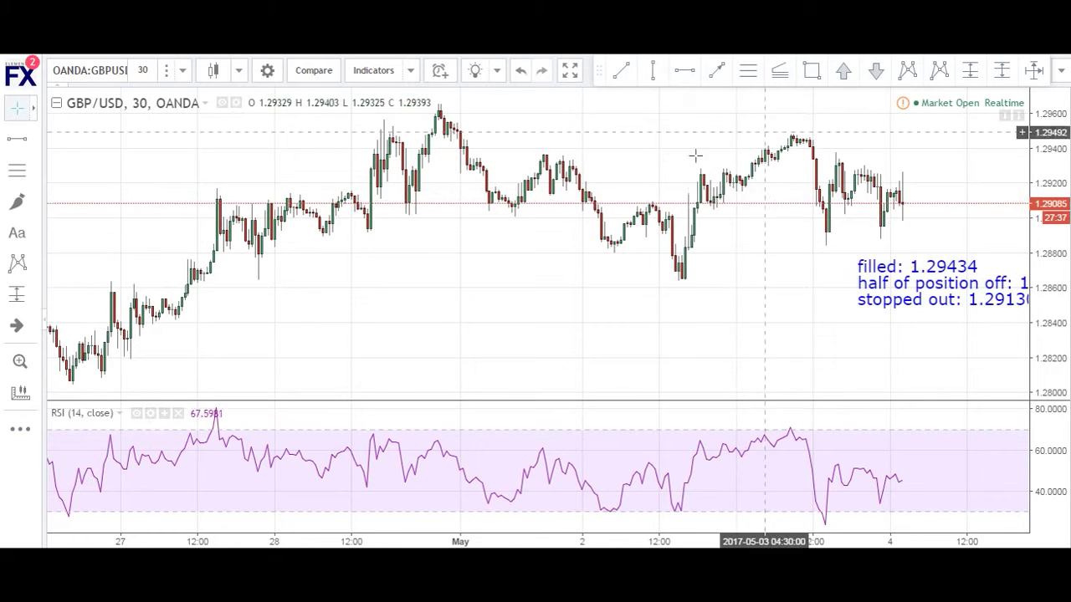
Step: Draw an XABCD pattern from the late-April high X through the May 2 low C to D
left_click(908, 70)
left_click(440, 102)
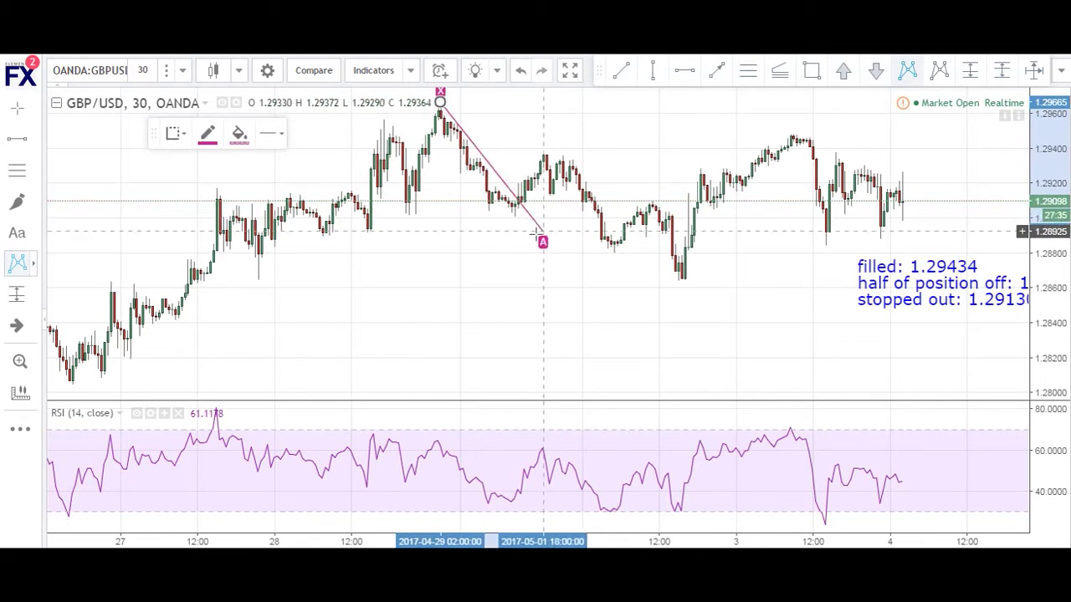
left_click(514, 217)
left_click(549, 143)
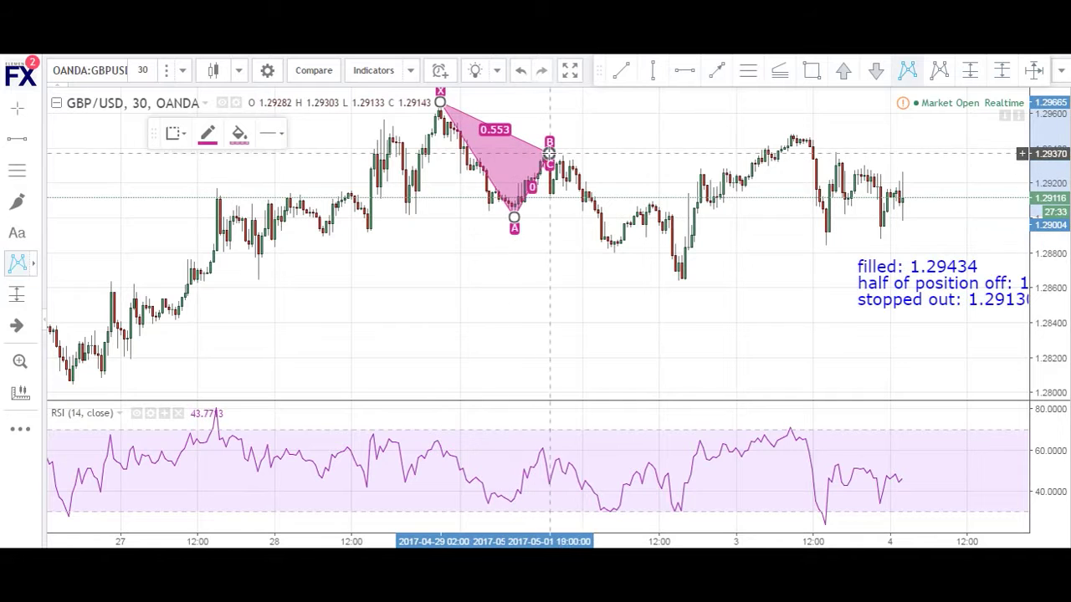
left_click(677, 283)
left_click(768, 144)
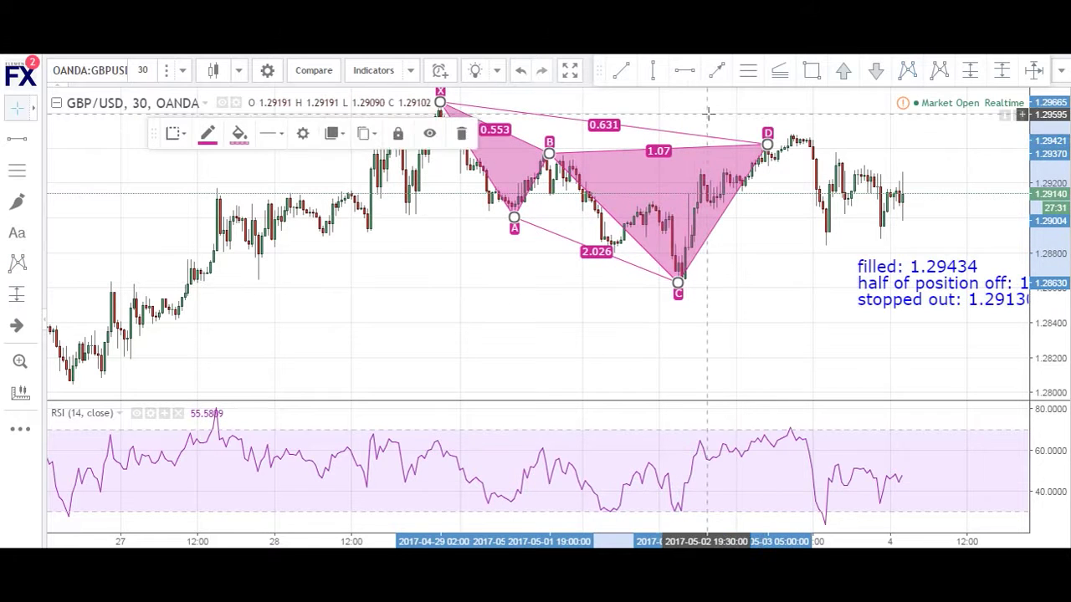
Step: Add a Fibonacci retracement from X to C and move point D right onto the swing high
left_click(750, 72)
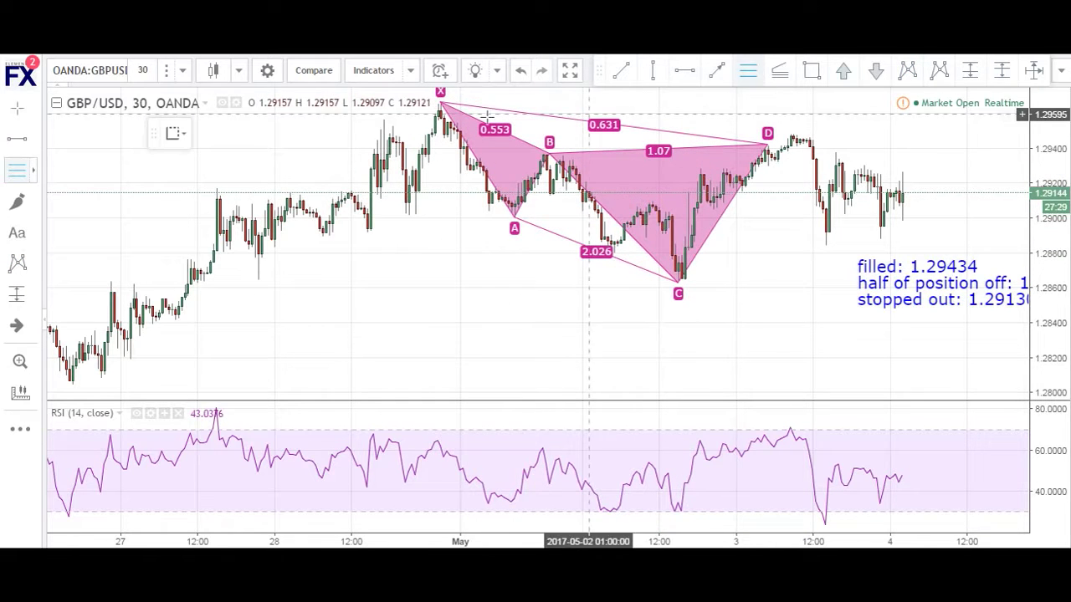
left_click(473, 103)
left_click(724, 280)
left_click(763, 144)
left_click_drag(763, 144, 791, 142)
left_click(788, 181)
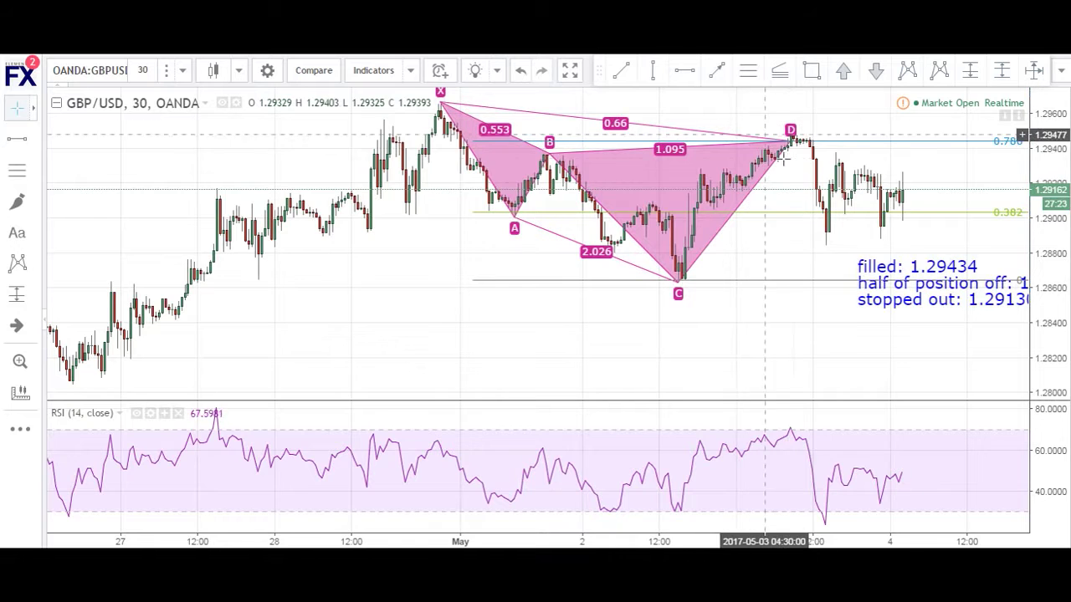
Step: Delete the Fibonacci retracement and nudge the trade notes up and left
scroll(815, 172, "up", 2)
left_click(821, 165)
key("Delete")
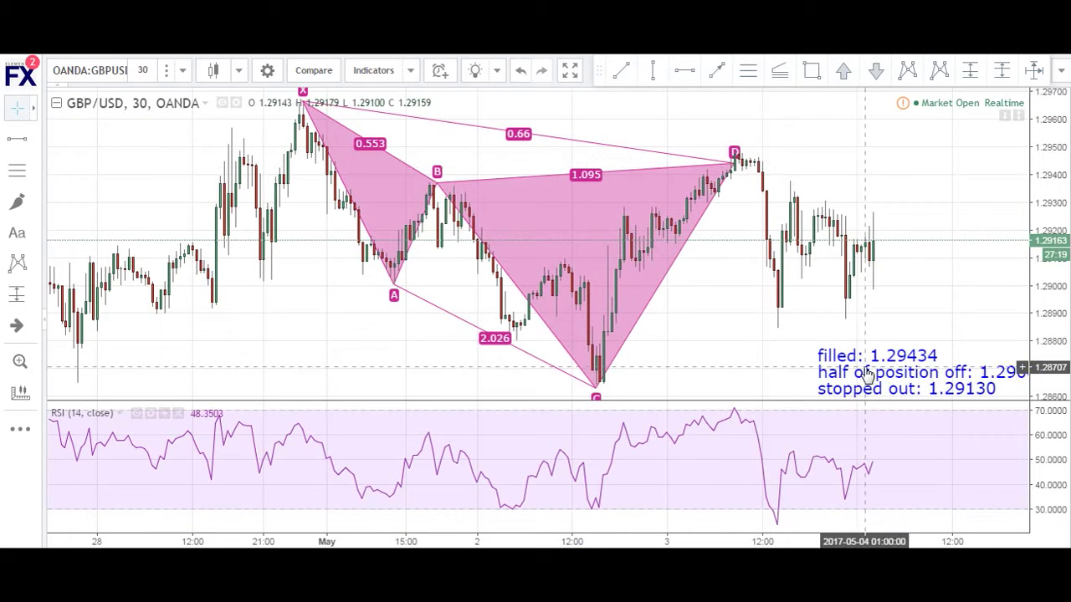
left_click_drag(887, 367, 874, 351)
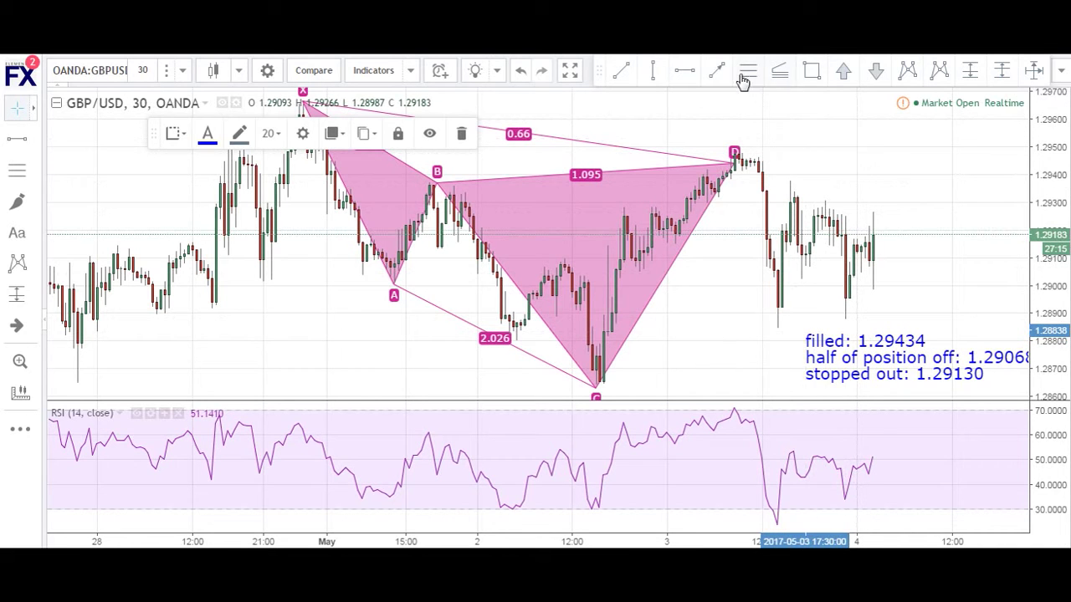
Step: Place a short position at point D with its entry price set to 1.29434
left_click(999, 70)
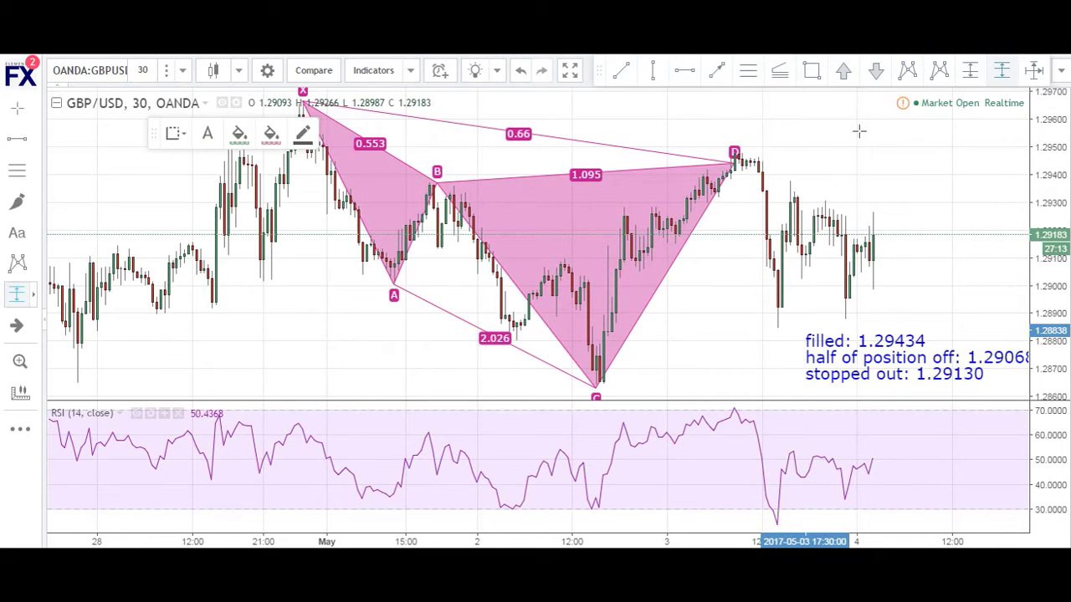
left_click(757, 170)
double_click(837, 201)
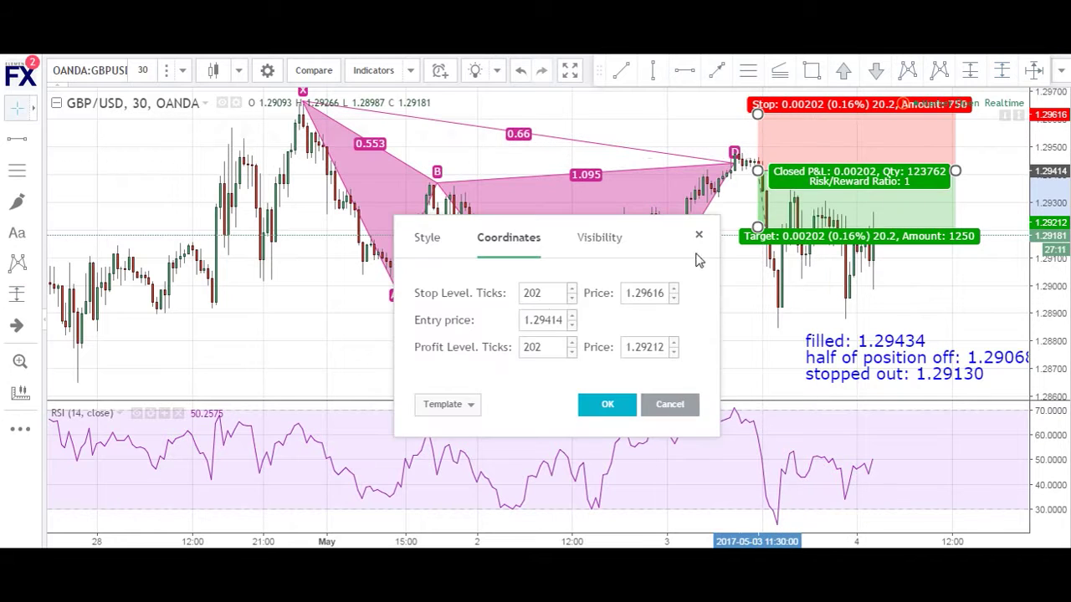
left_click(548, 322)
type("1.29434")
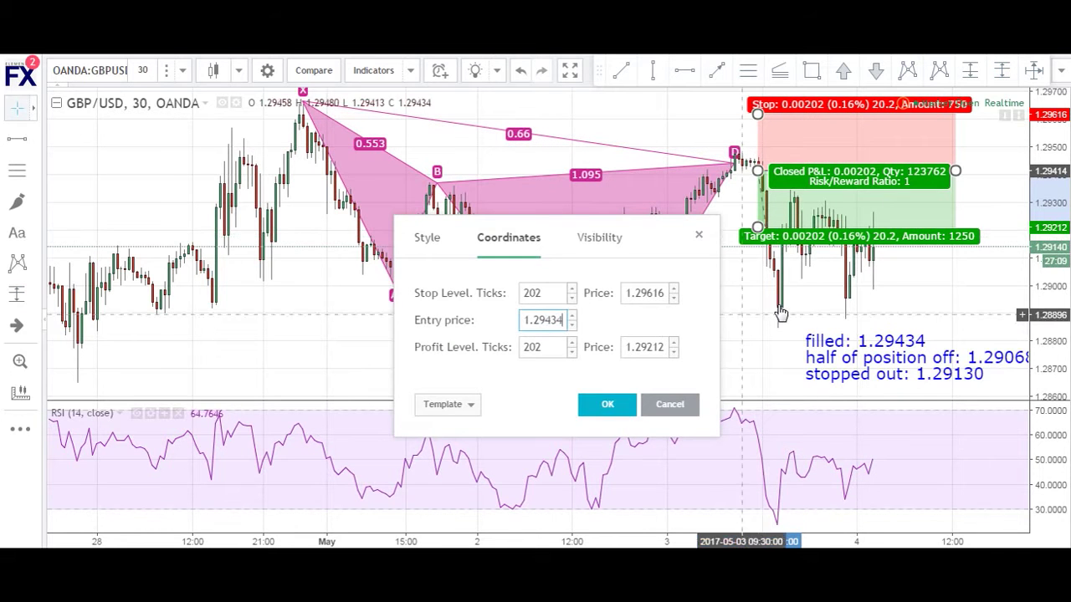
left_click(607, 404)
Step: Stretch the position box to start earlier and re-enter the 1.29434 entry price
left_click_drag(757, 174, 675, 168)
double_click(694, 188)
left_click(561, 322)
type("4")
left_click(615, 405)
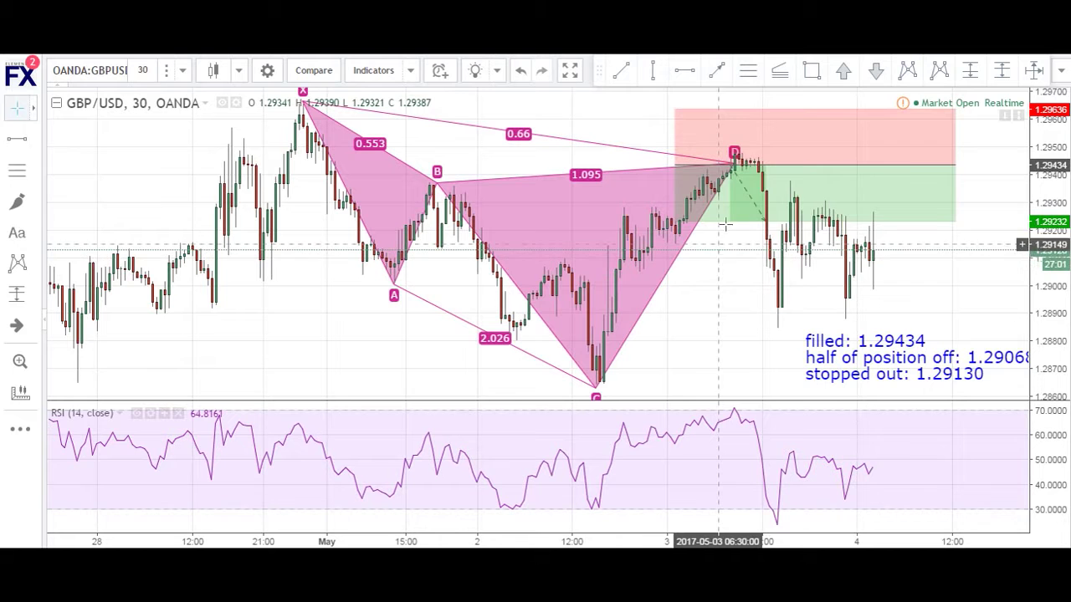
Step: Drag the short's target down to the C low at 1.28654, giving a 3.86 risk/reward
left_click_drag(676, 222, 657, 382)
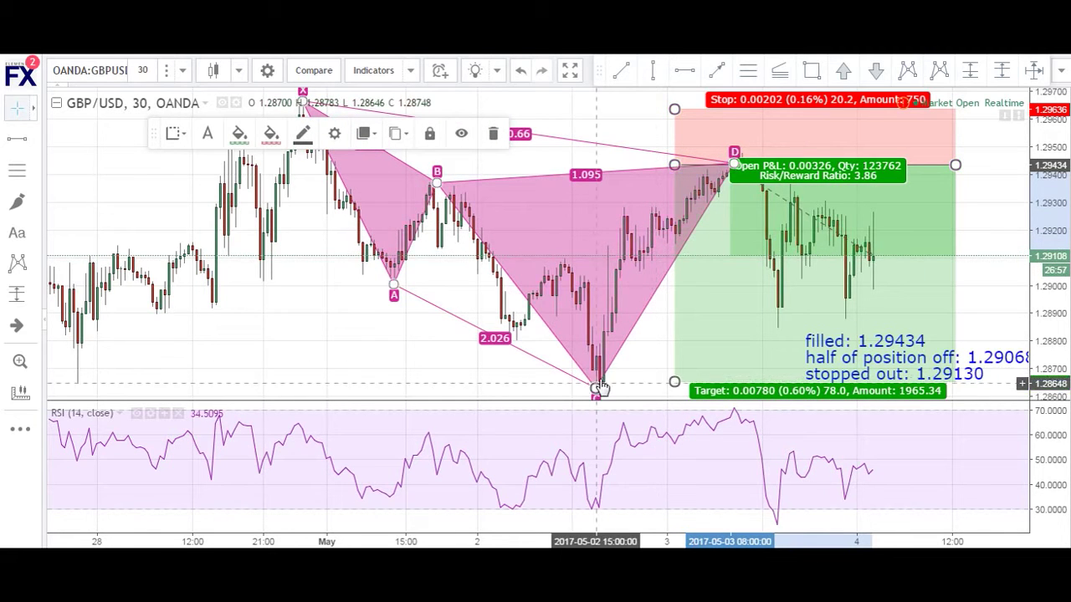
left_click(438, 385)
left_click_drag(438, 385, 308, 381)
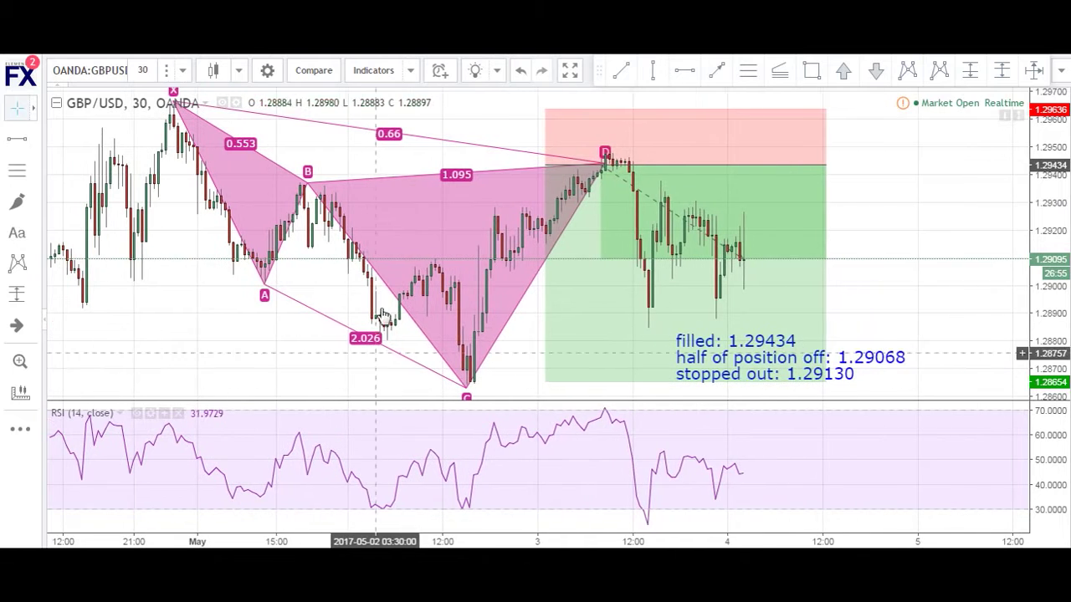
left_click(611, 156)
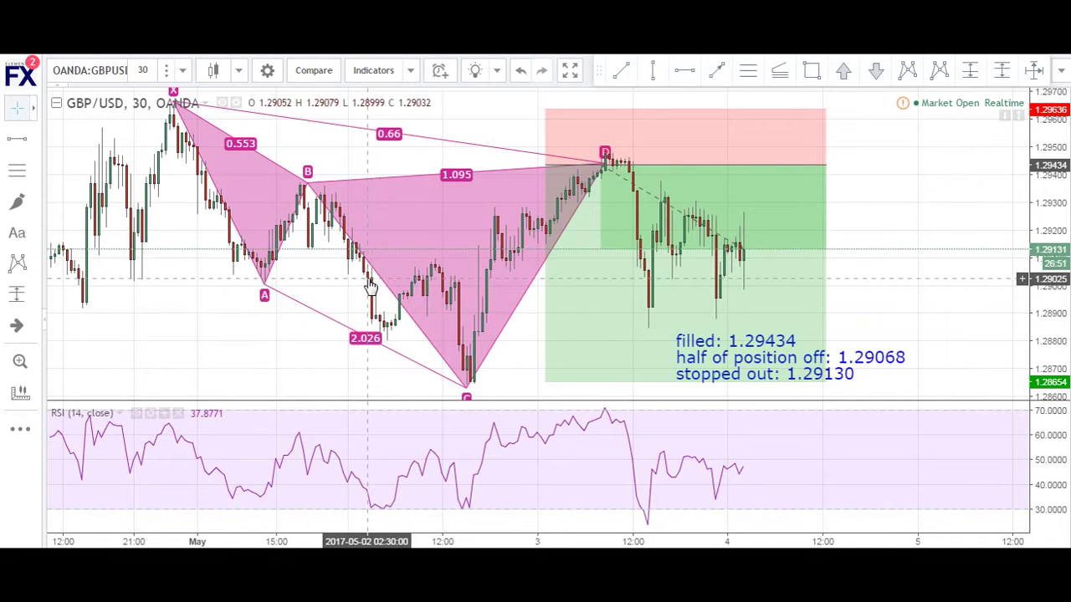
mouse_move(603, 158)
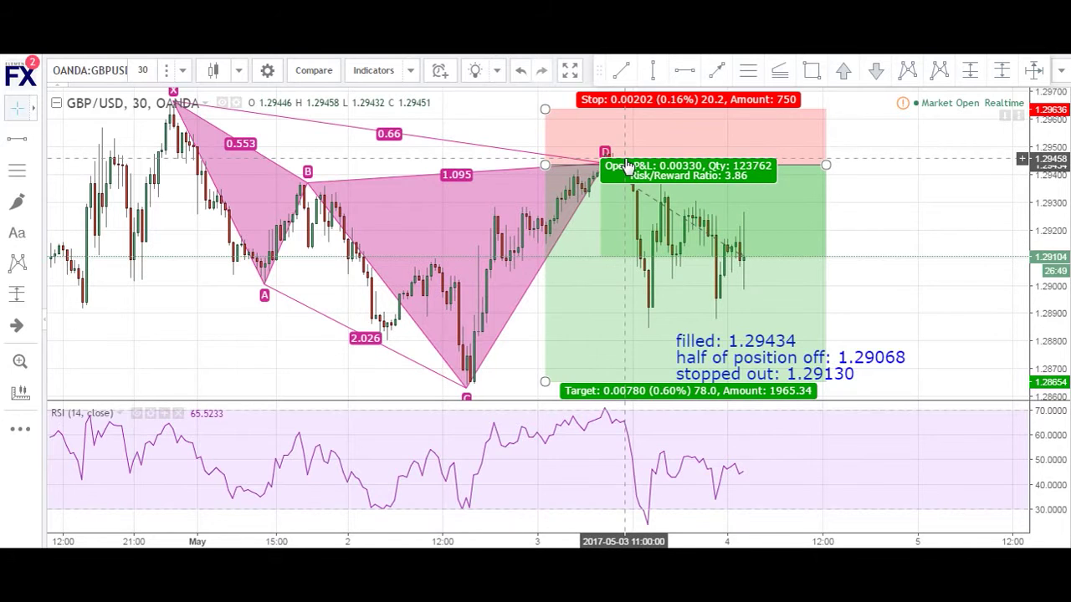
left_click(1034, 70)
left_click(620, 161)
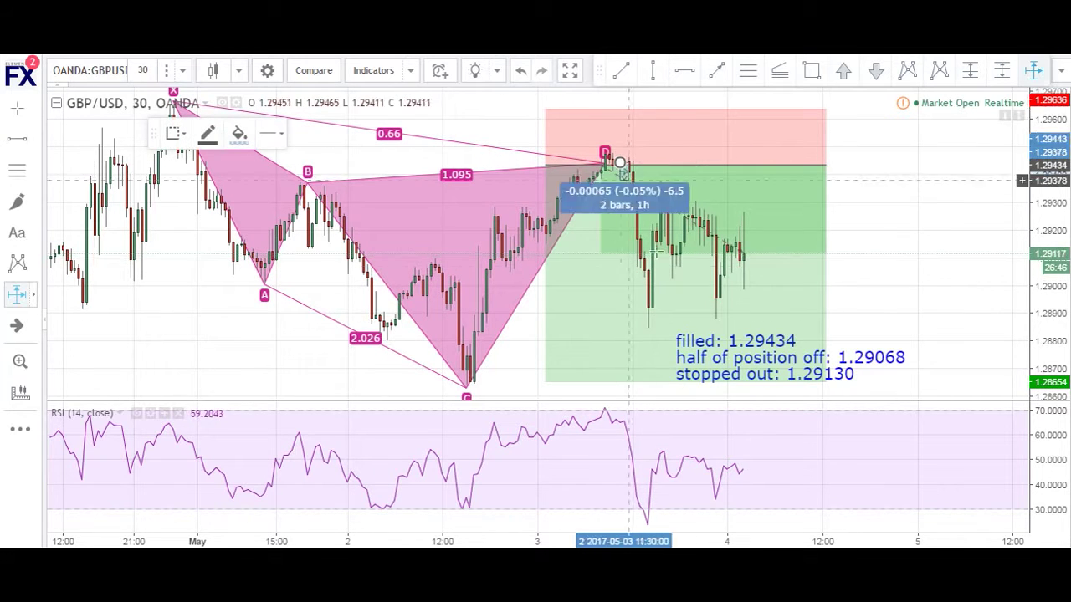
left_click(691, 326)
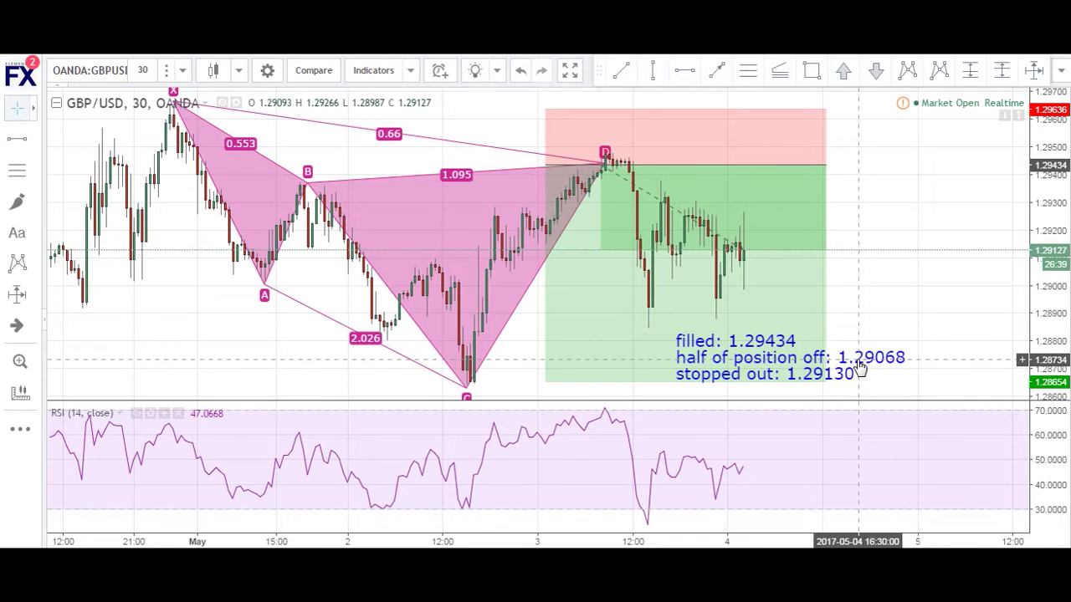
left_click(722, 297)
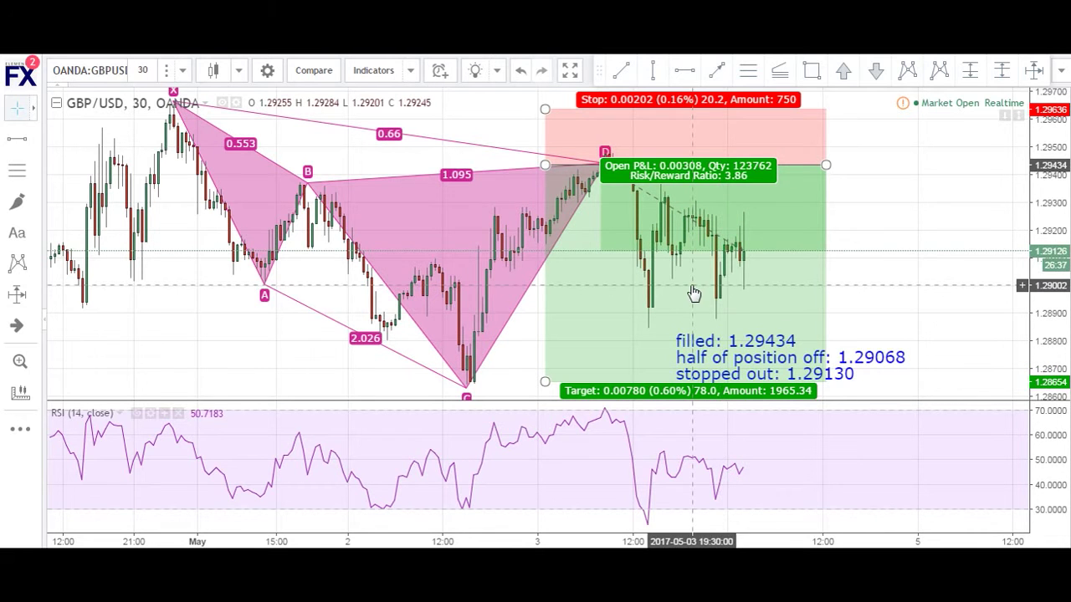
Step: Add a horizontal line at 1.29068 and lower the short's stop to its entry price
left_click(684, 70)
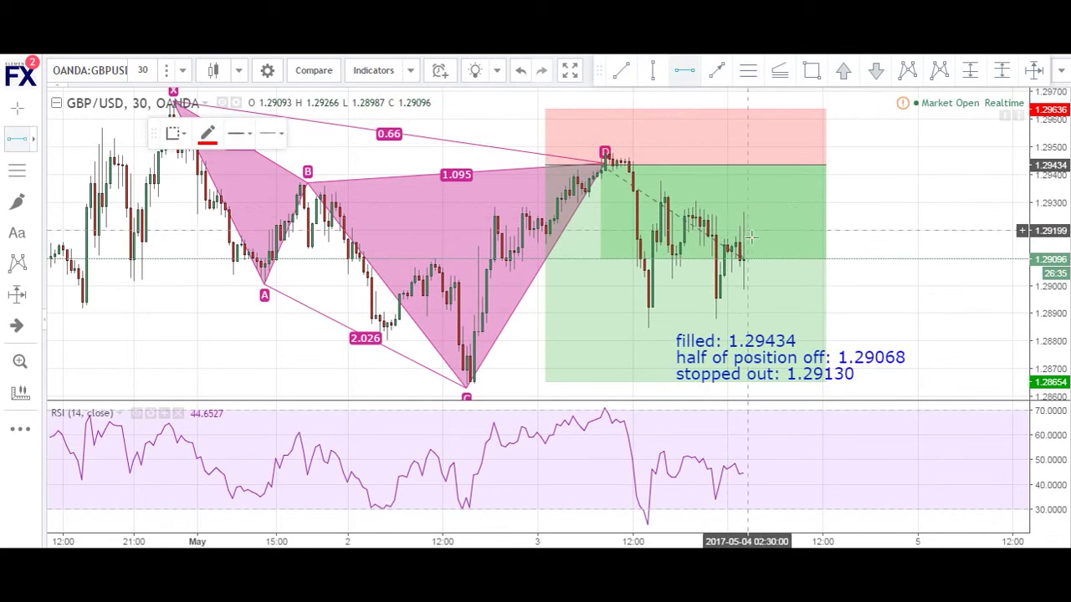
left_click(751, 240)
double_click(882, 242)
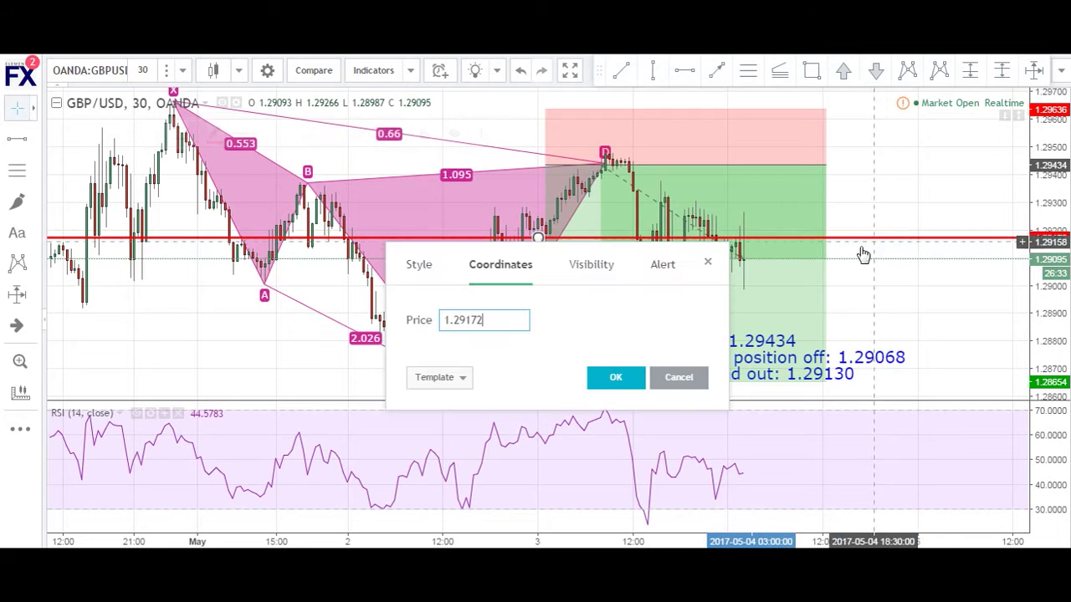
left_click_drag(466, 319, 611, 308)
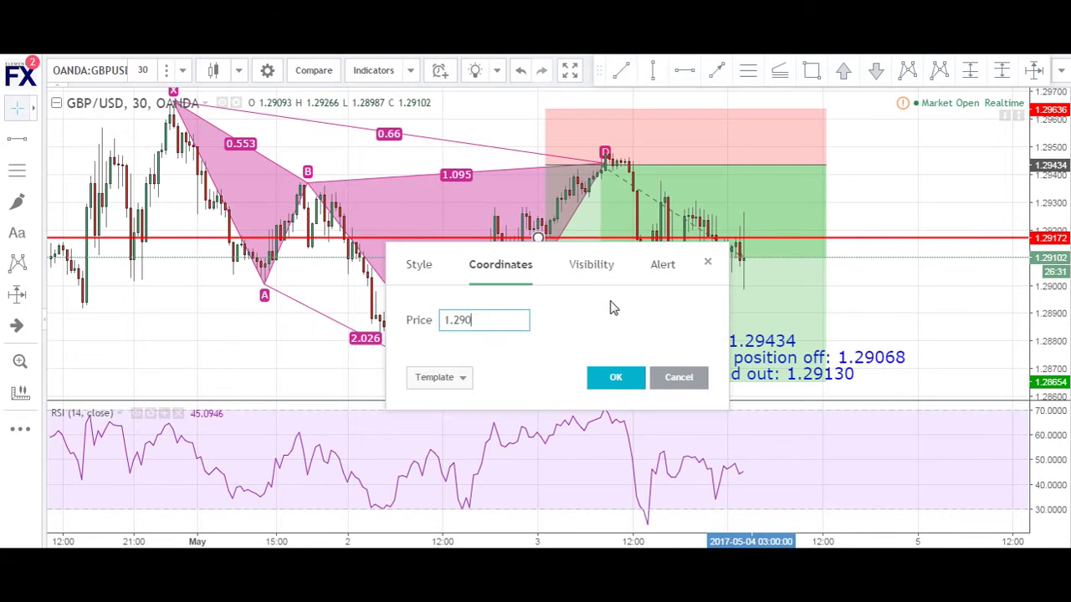
left_click(615, 377)
right_click(903, 303)
left_click(904, 296)
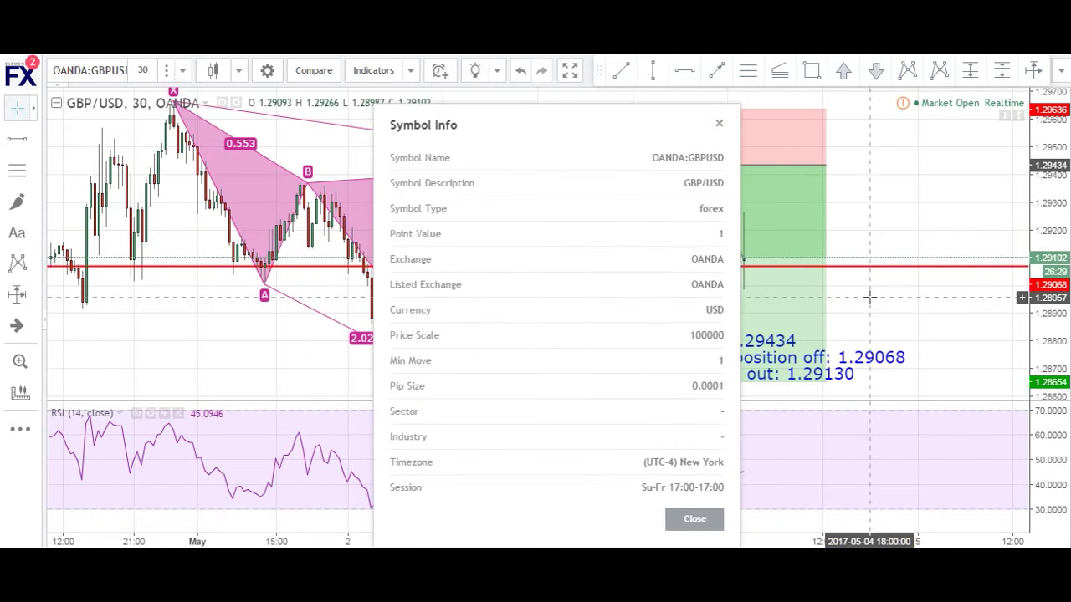
left_click(694, 517)
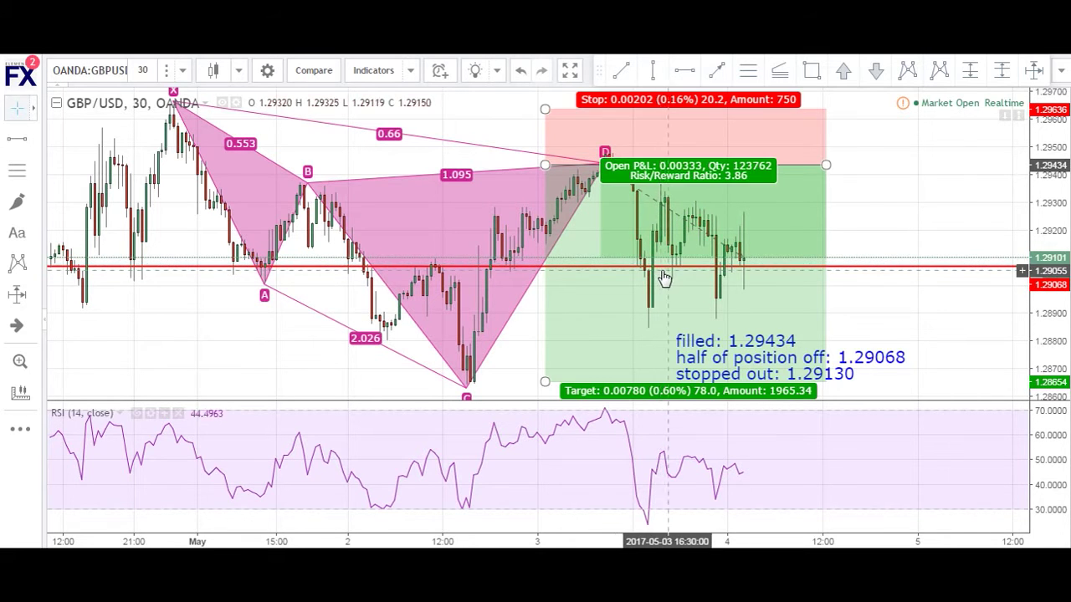
left_click_drag(545, 109, 544, 164)
left_click(806, 276)
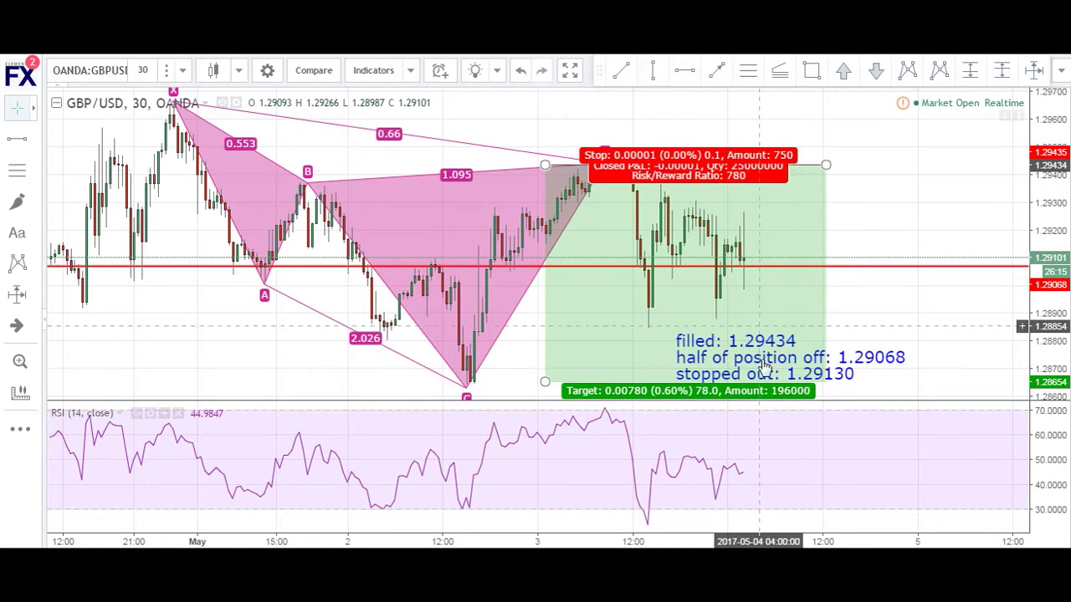
Step: Add a second horizontal line at the 1.29130 stop-out price
left_click(684, 70)
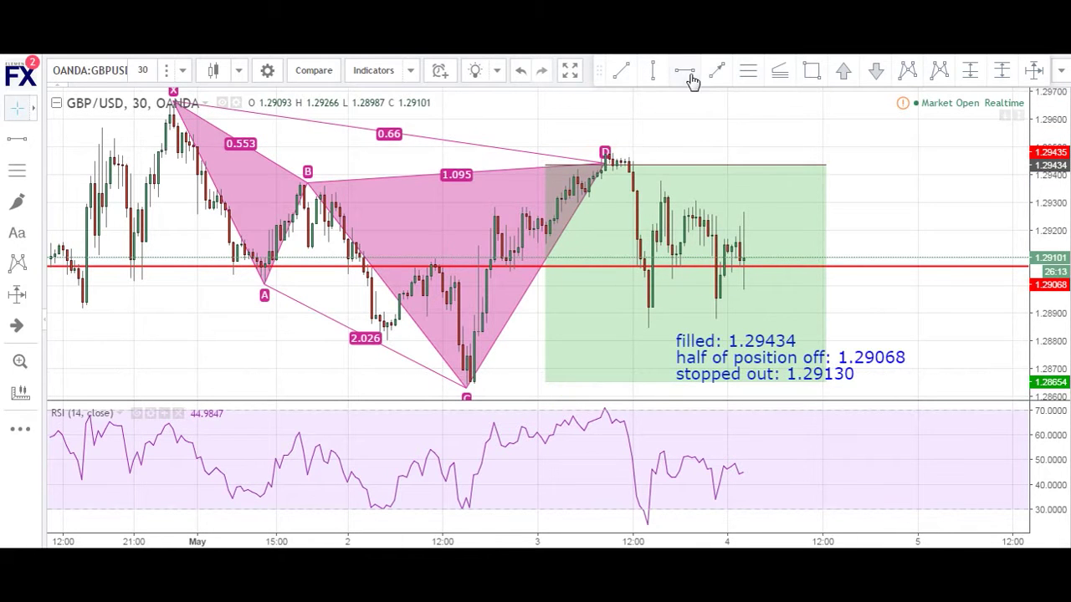
left_click(778, 216)
double_click(892, 218)
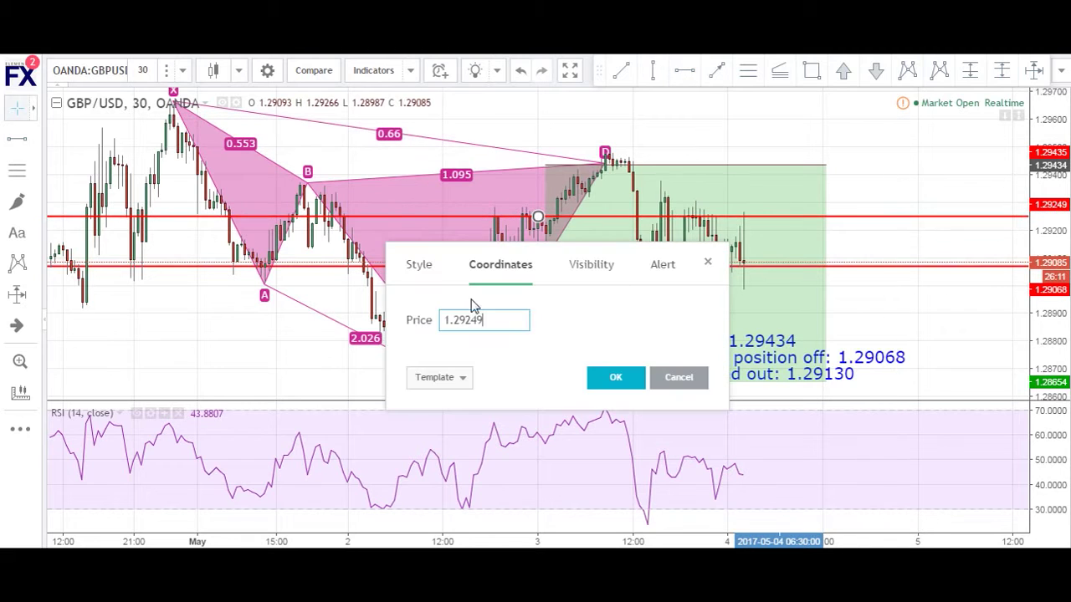
left_click_drag(467, 320, 607, 334)
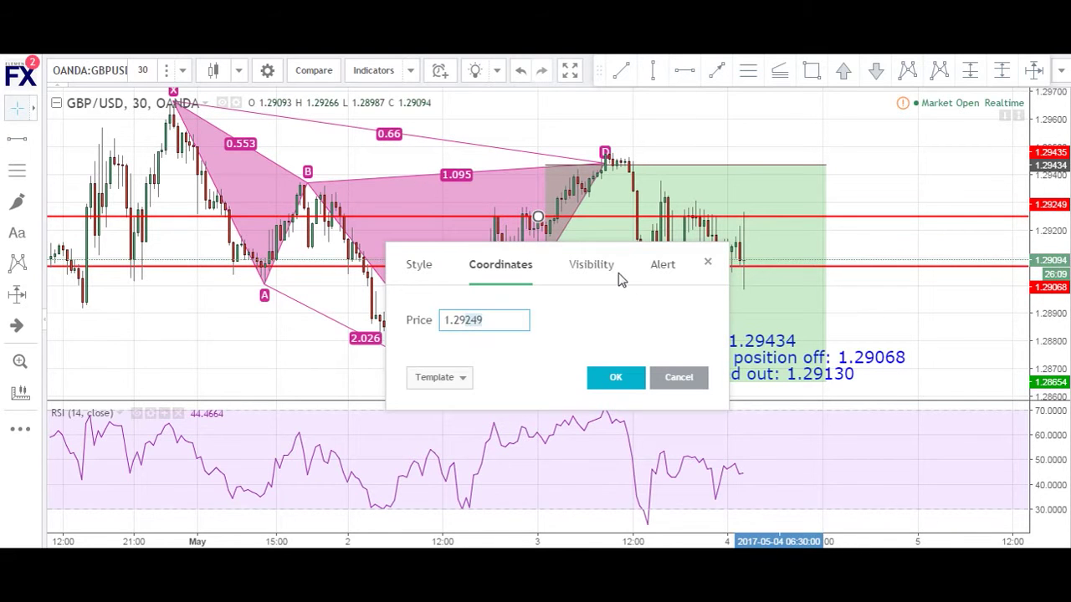
type("130")
left_click(616, 377)
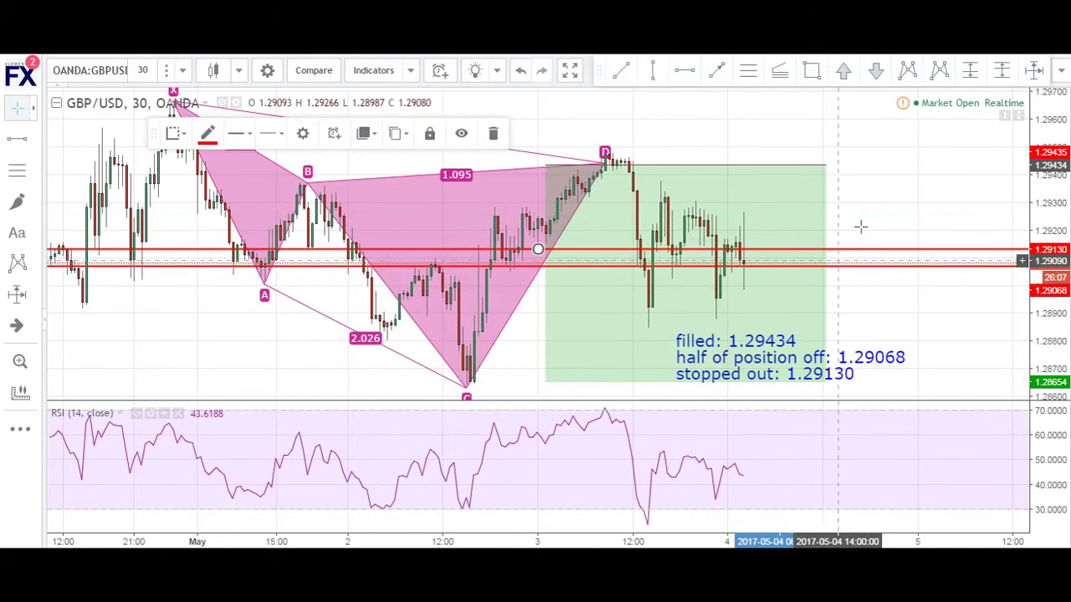
right_click(846, 243)
key("Escape")
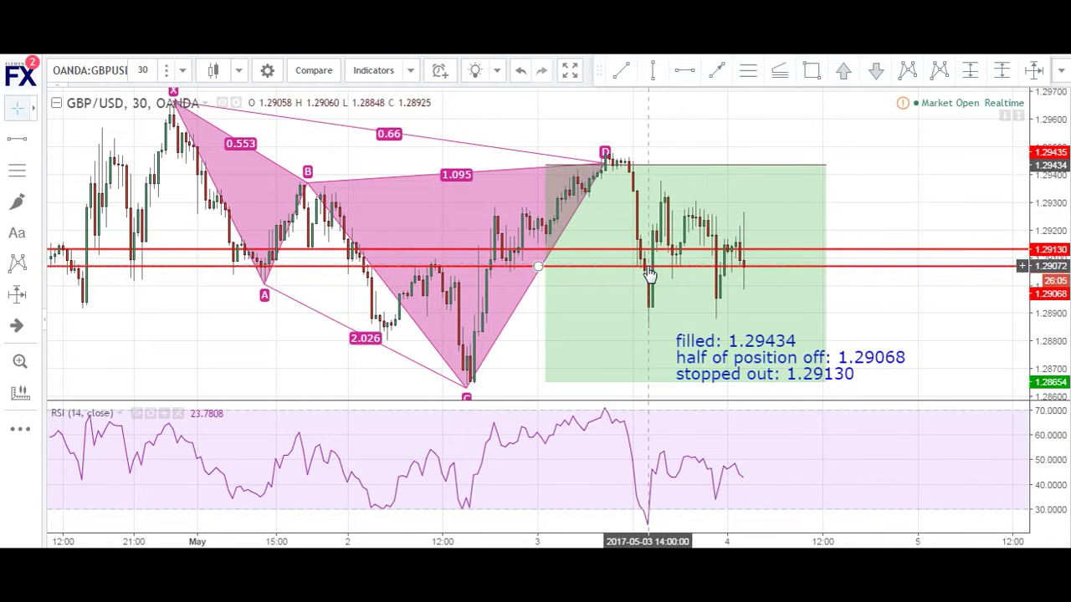
left_click(650, 278)
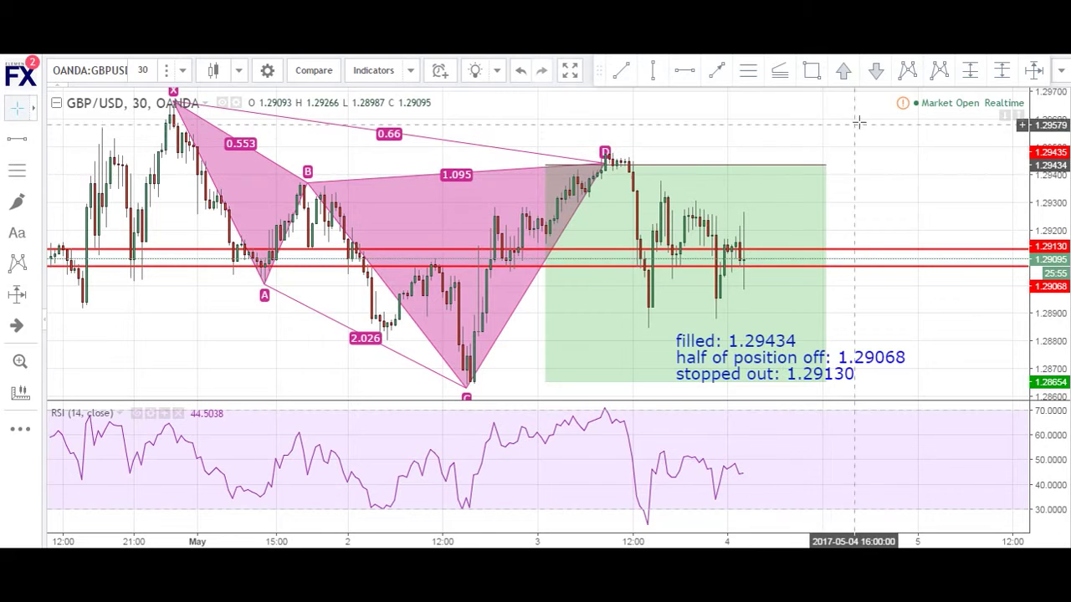
left_click(1034, 70)
left_click(656, 166)
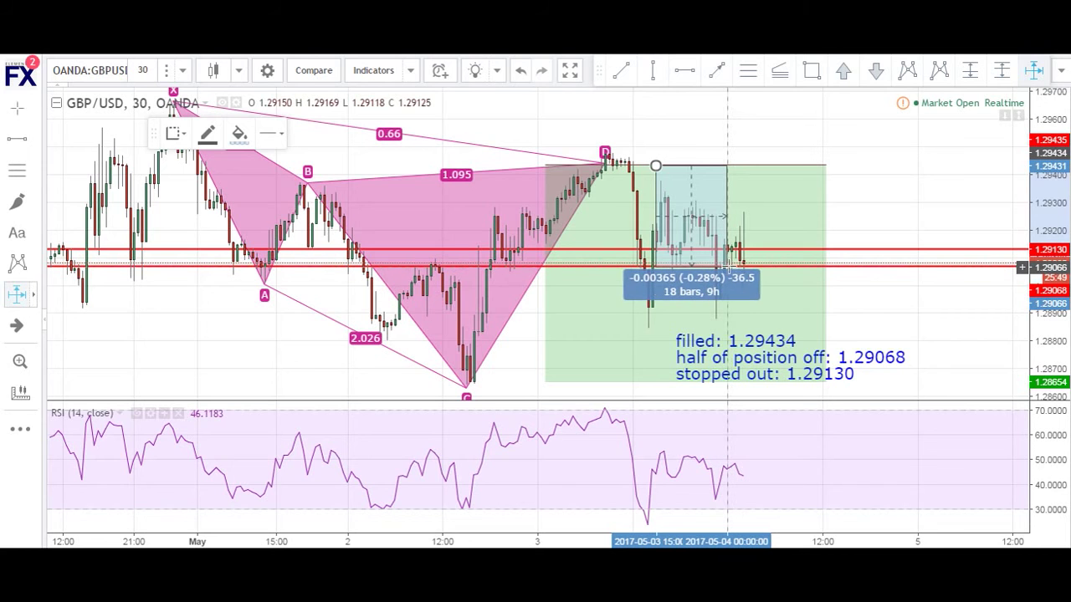
key("Escape")
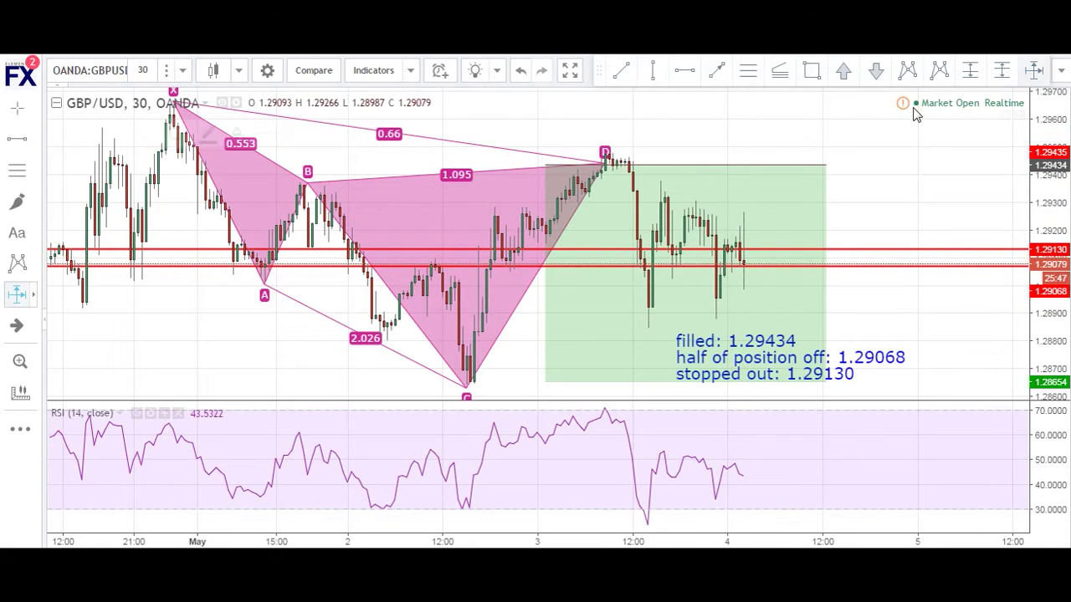
left_click(666, 165)
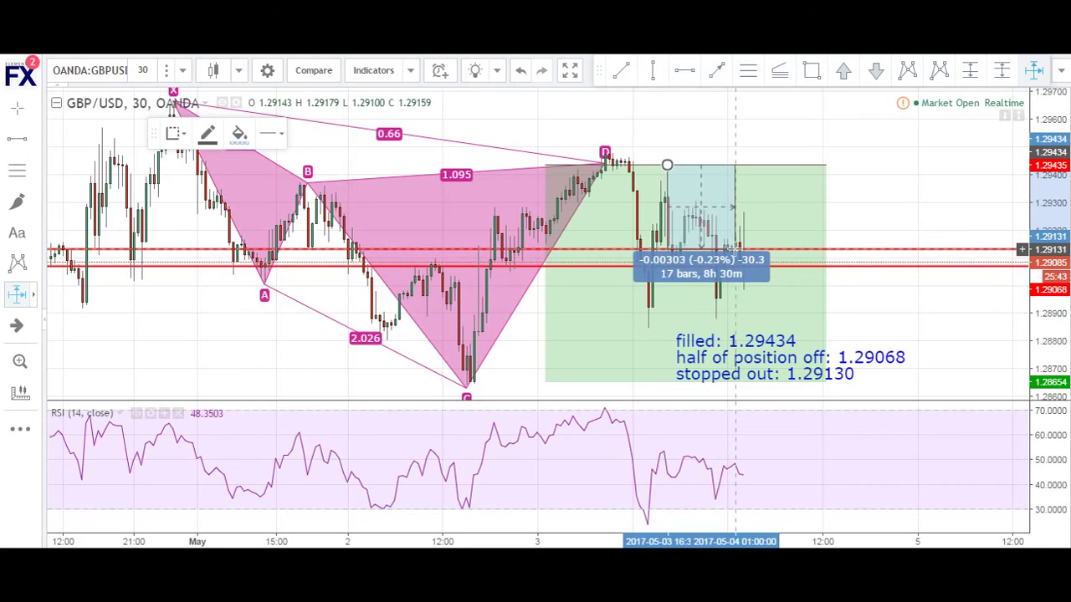
key("Escape")
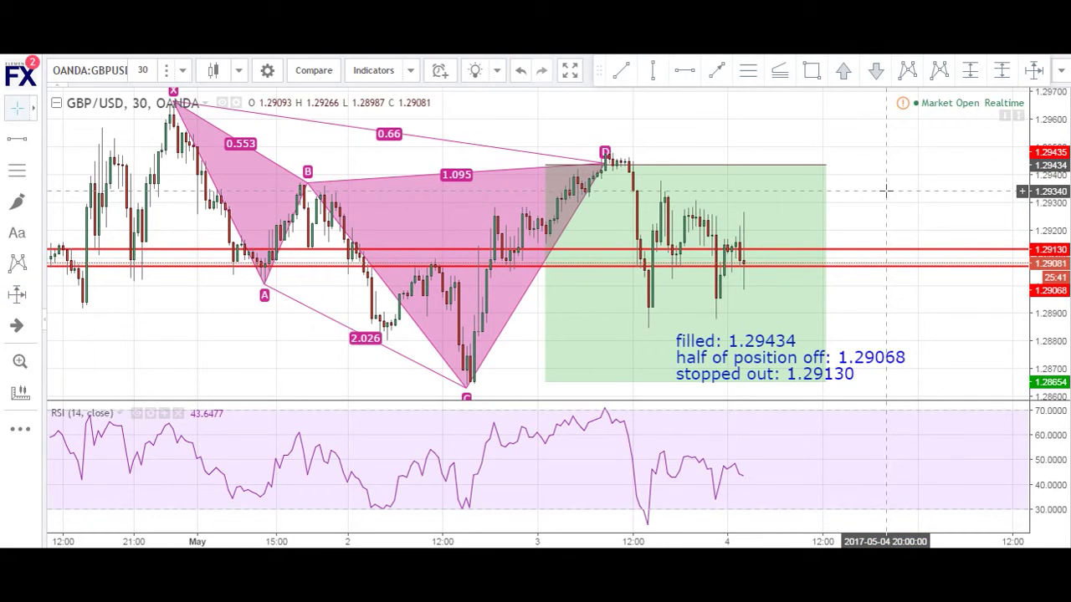
left_click(753, 191)
key("Escape")
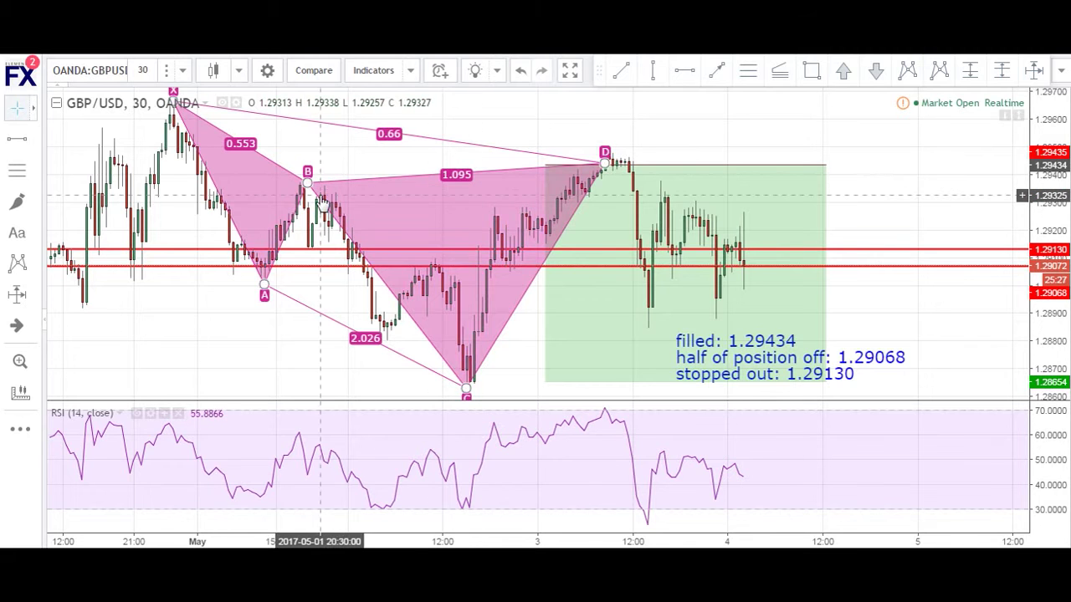
Step: Draw a second XABCD pattern from the B peak through the C low to the D high
scroll(326, 194, "down", 2)
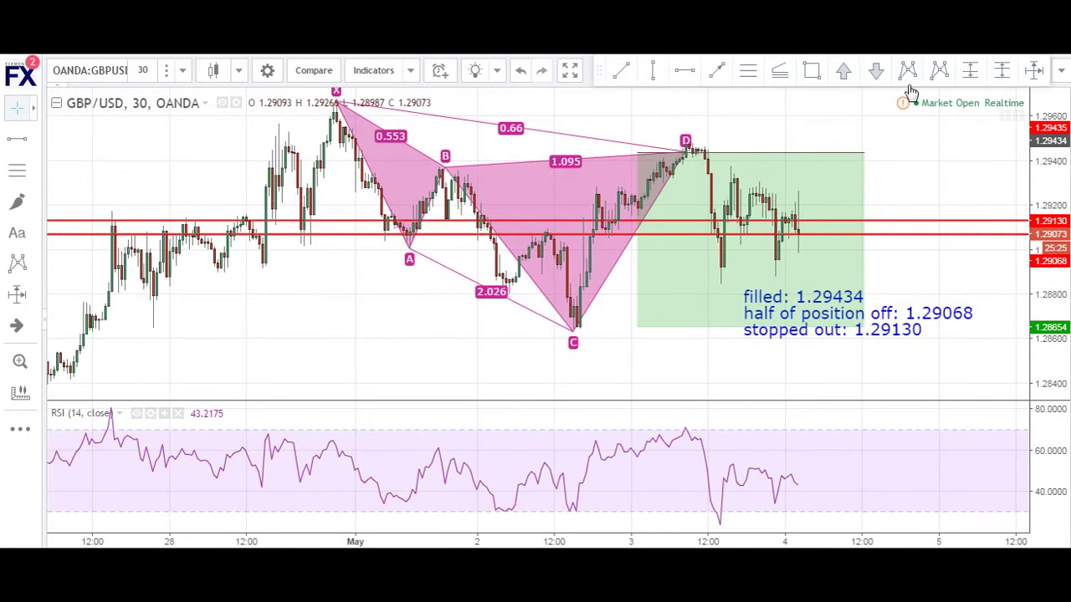
left_click(585, 164)
left_click(440, 169)
left_click(508, 289)
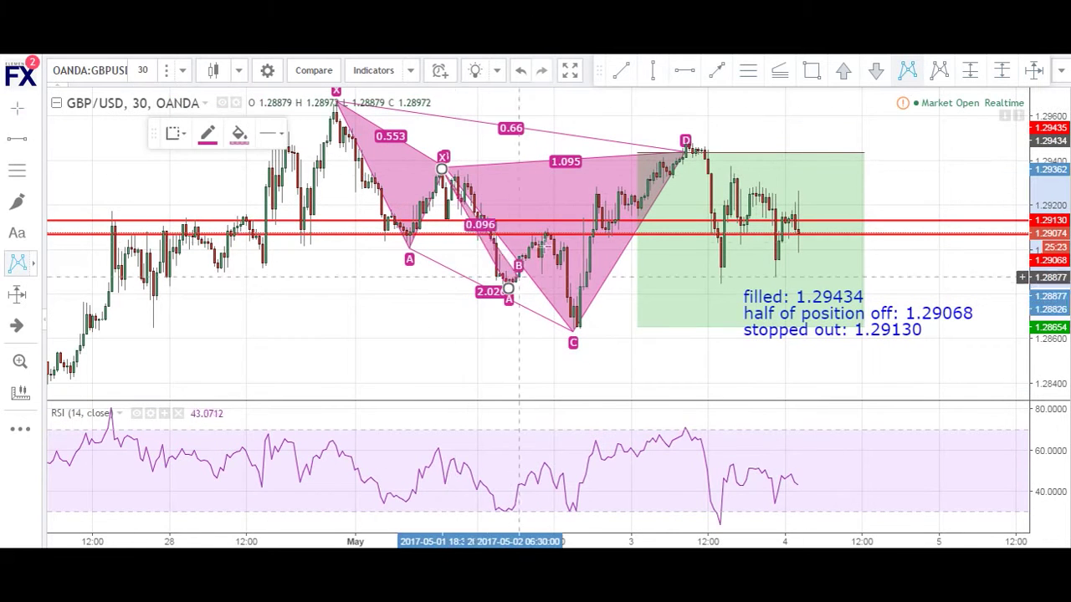
left_click(546, 236)
left_click(576, 338)
left_click(685, 157)
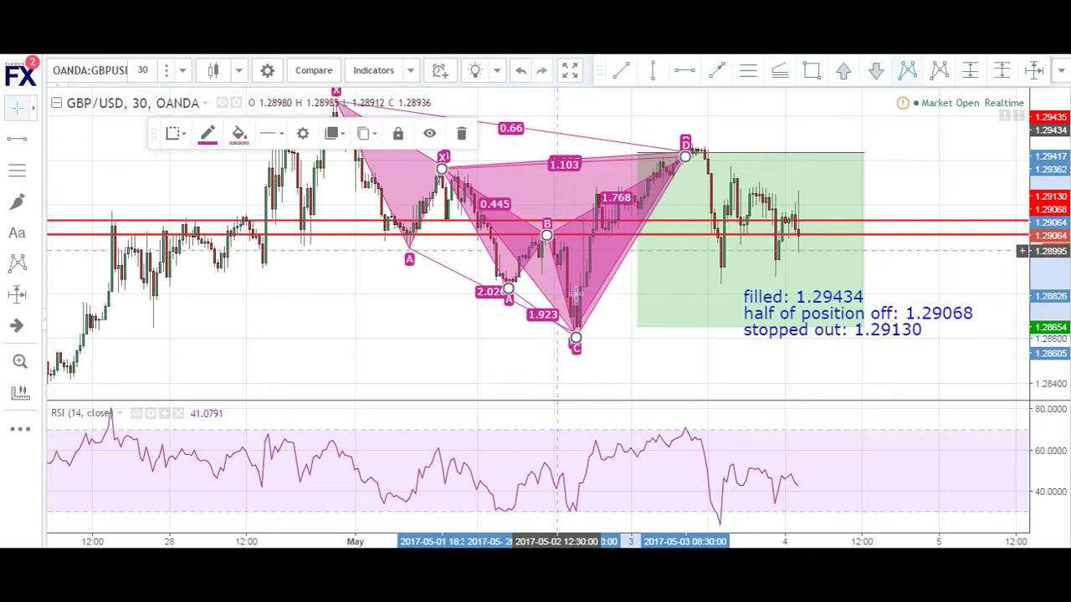
Step: Set the older XABCD pattern's border and background colours to blue
double_click(393, 209)
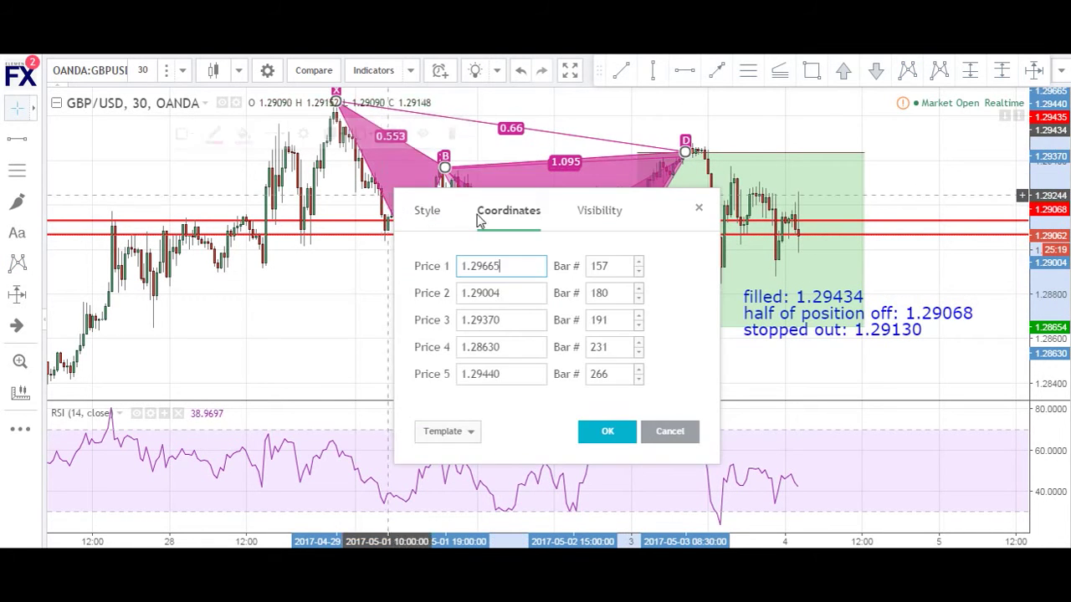
left_click(430, 216)
left_click(536, 270)
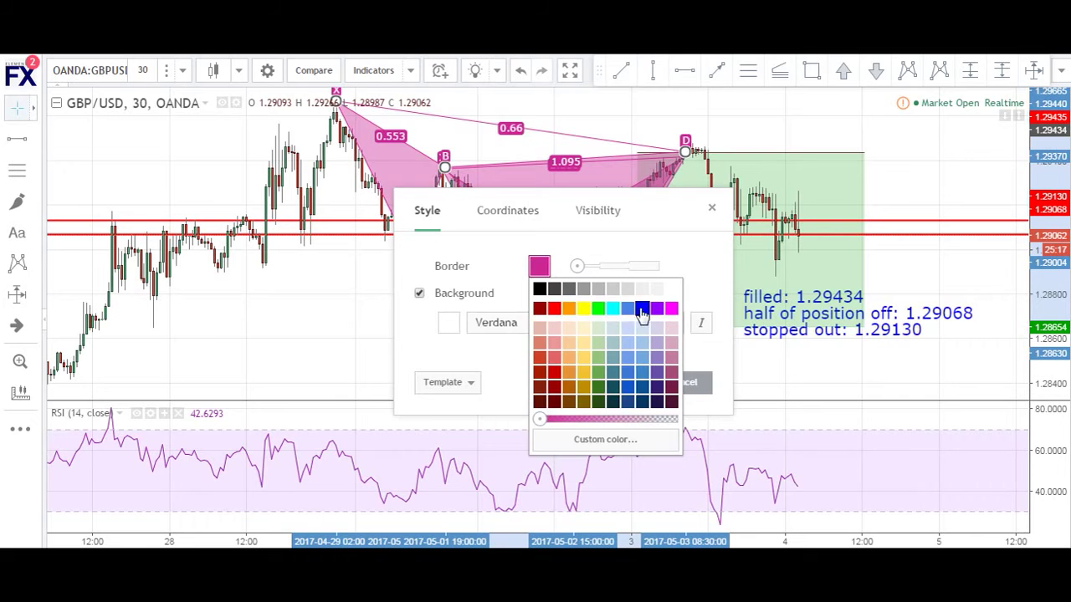
left_click(642, 311)
left_click(539, 293)
left_click(641, 330)
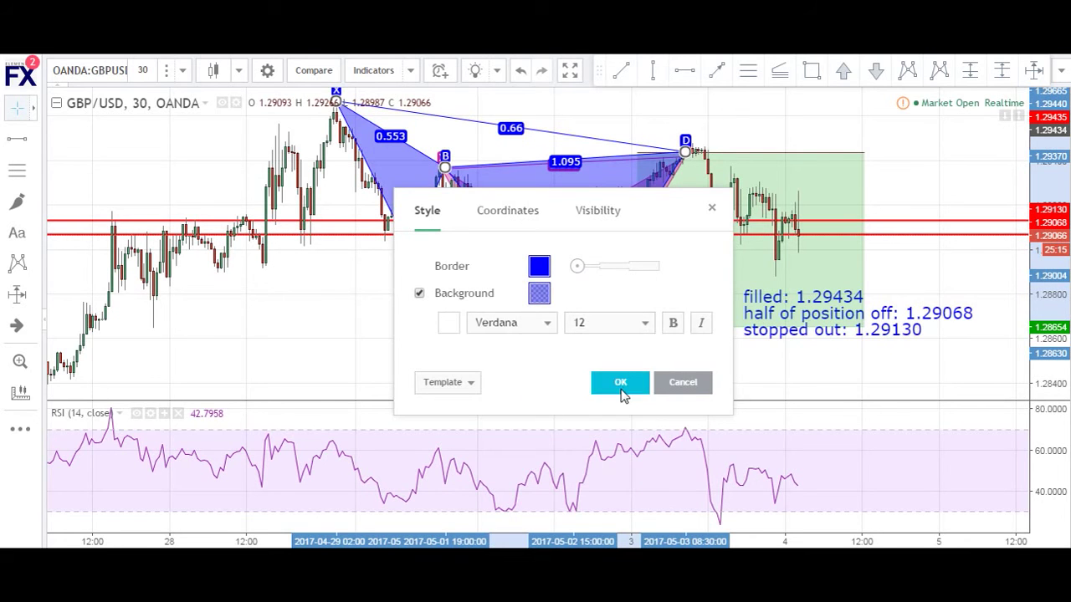
left_click(620, 384)
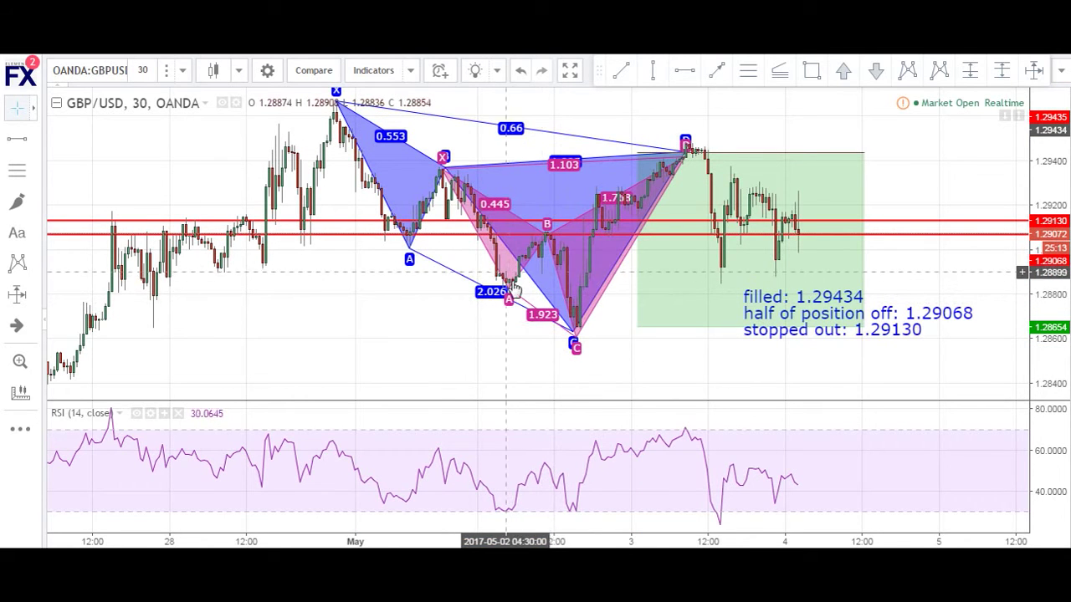
left_click(637, 259)
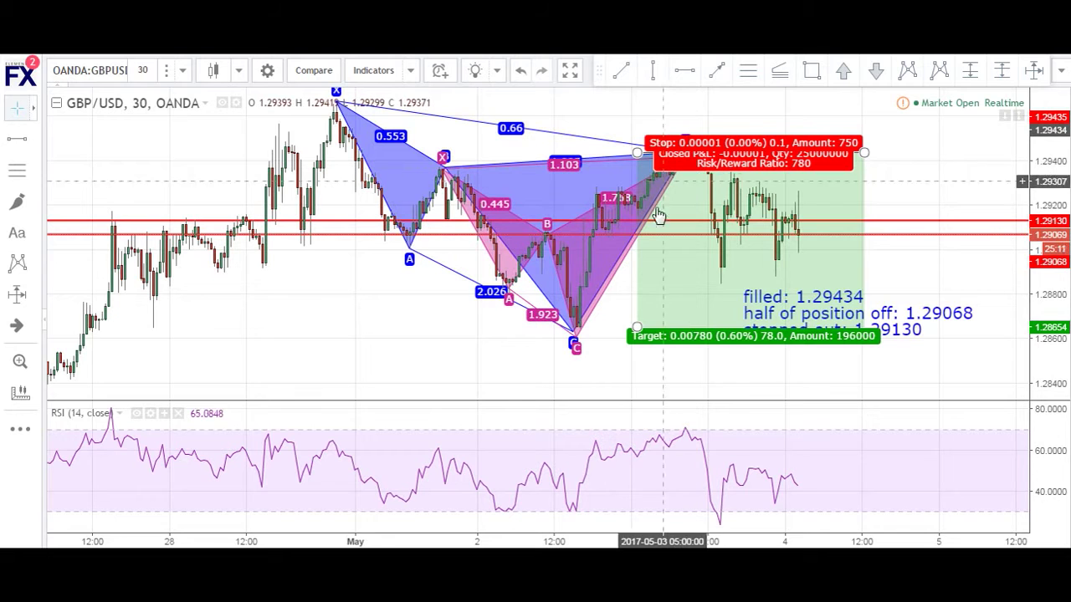
left_click(568, 270)
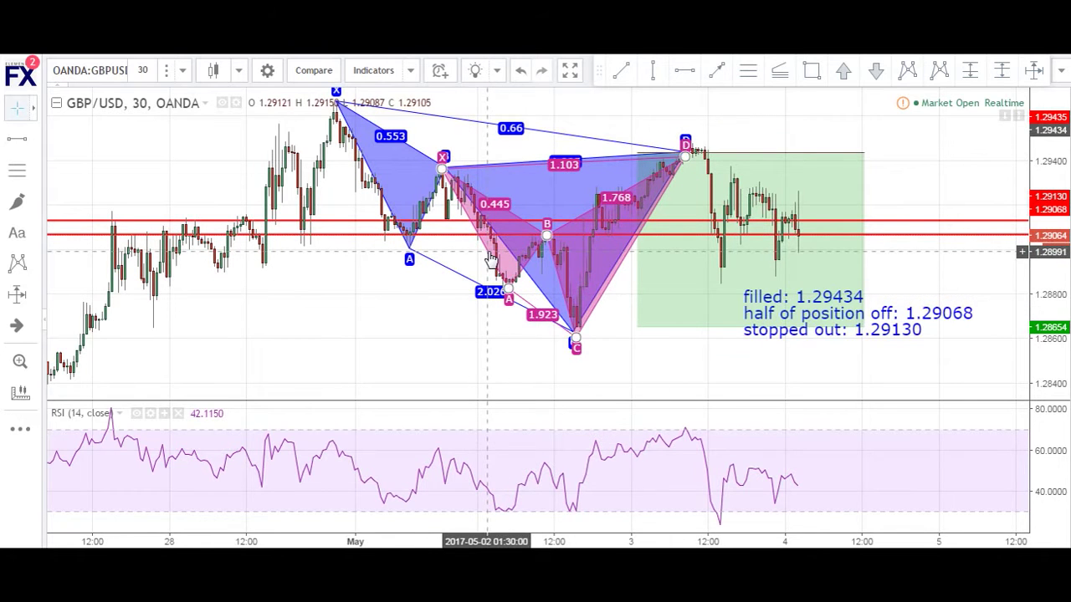
left_click(662, 291)
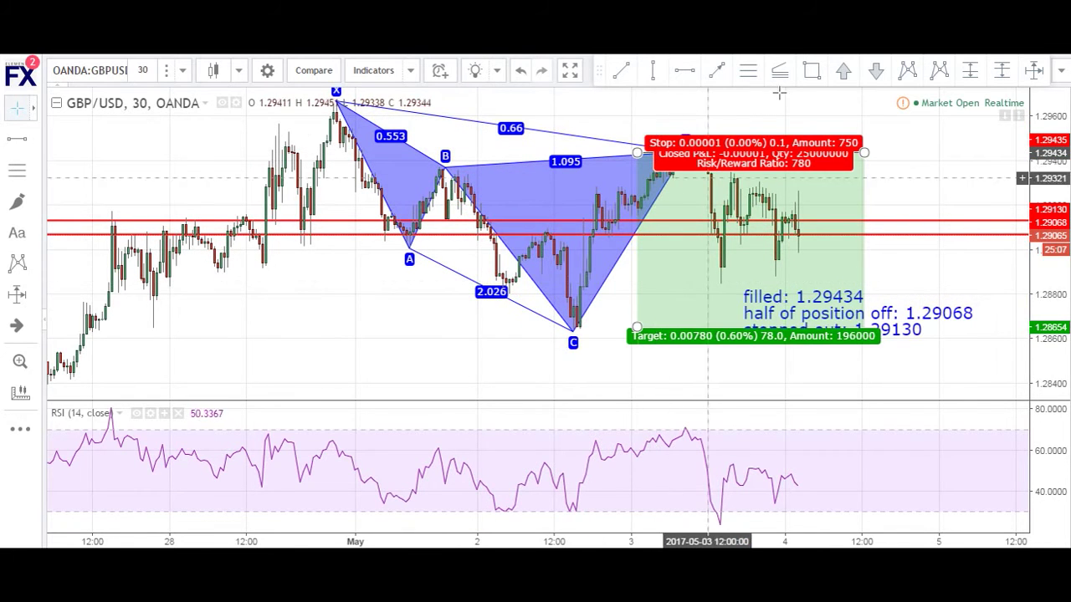
Step: Draw an inner XABCD pattern from the B peak through the C low inside the blue one
left_click(910, 76)
left_click(444, 169)
left_click(505, 293)
left_click(549, 234)
left_click(574, 326)
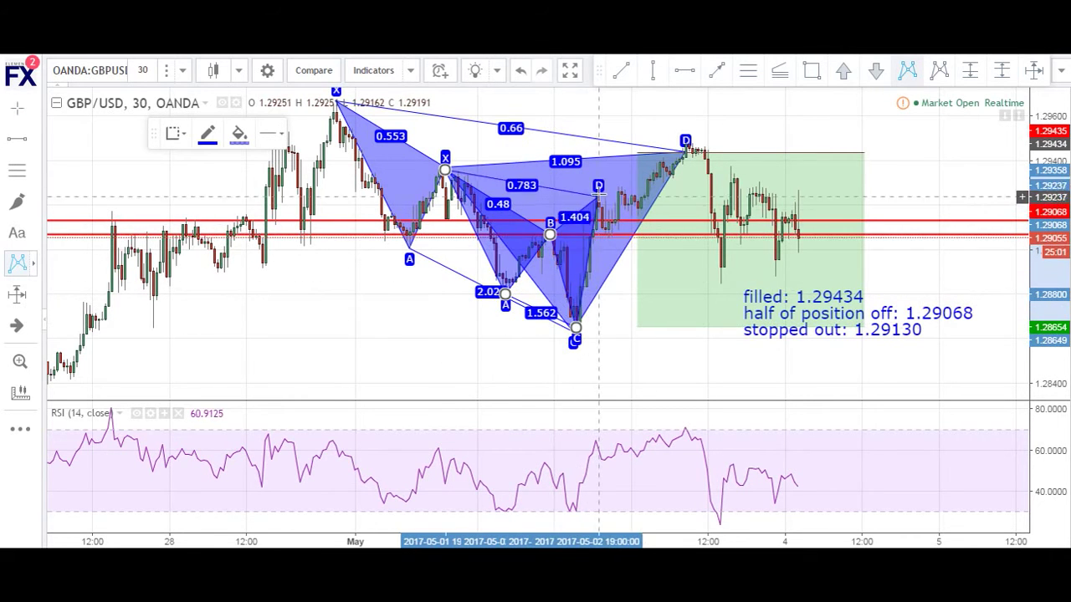
left_click(598, 190)
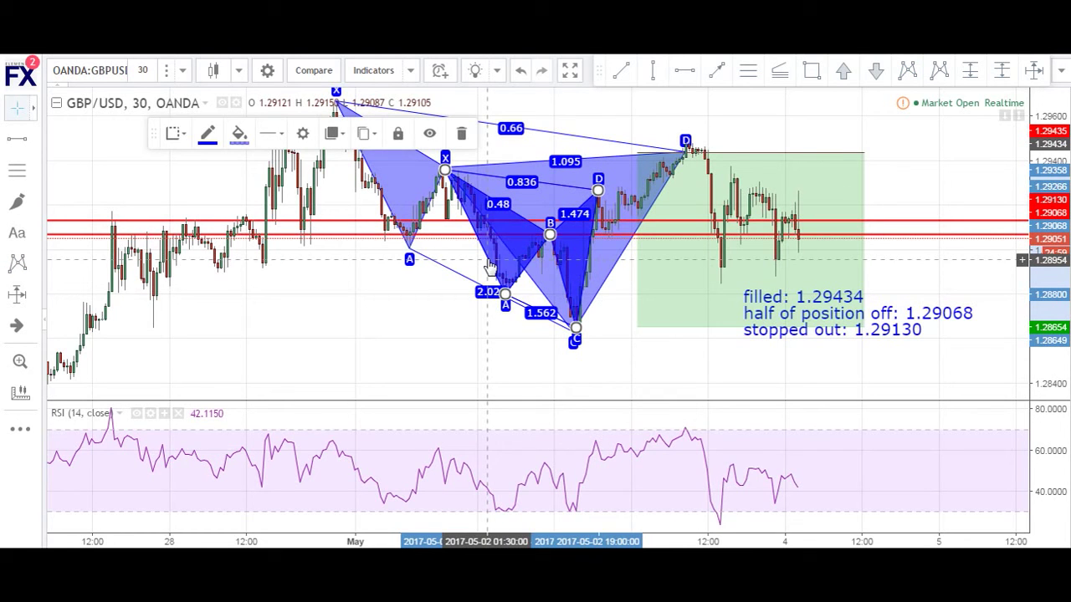
Step: Set the inner pattern's background colour to magenta
double_click(492, 268)
left_click(531, 316)
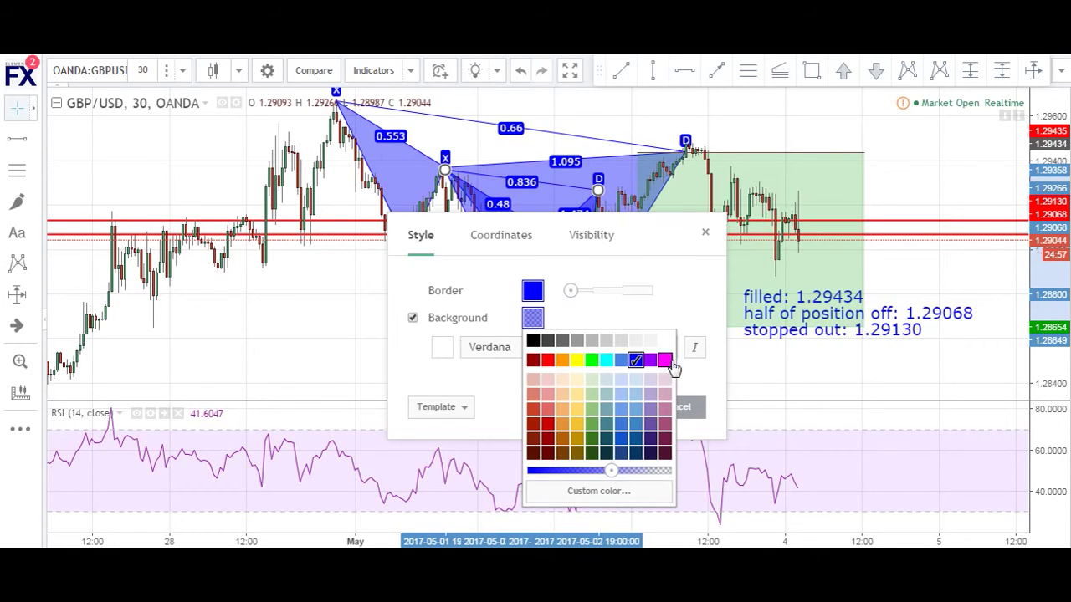
left_click(666, 361)
left_click(617, 408)
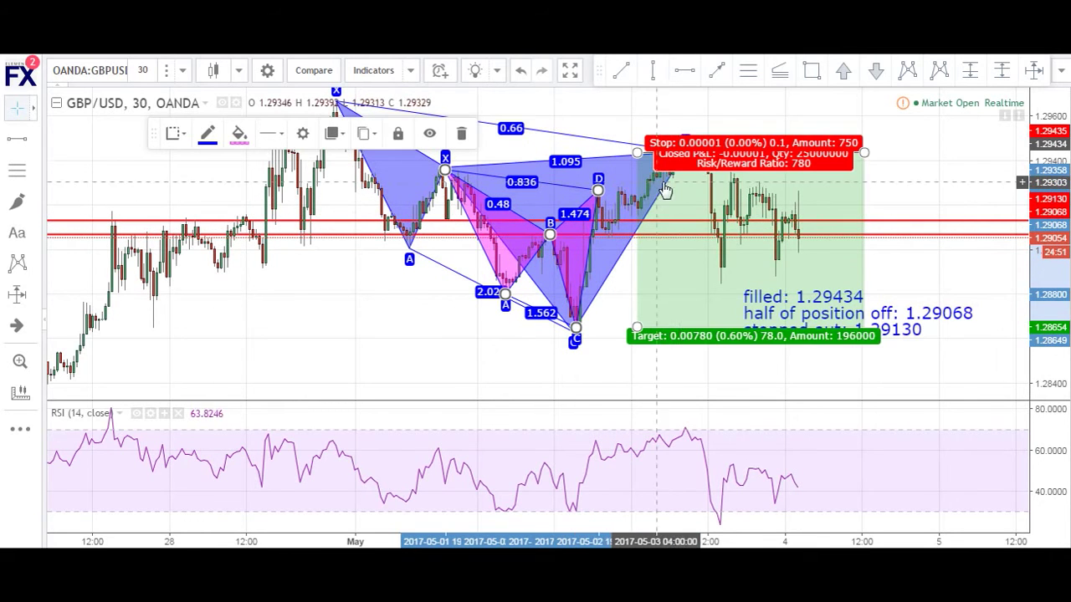
scroll(684, 191, "down", 3)
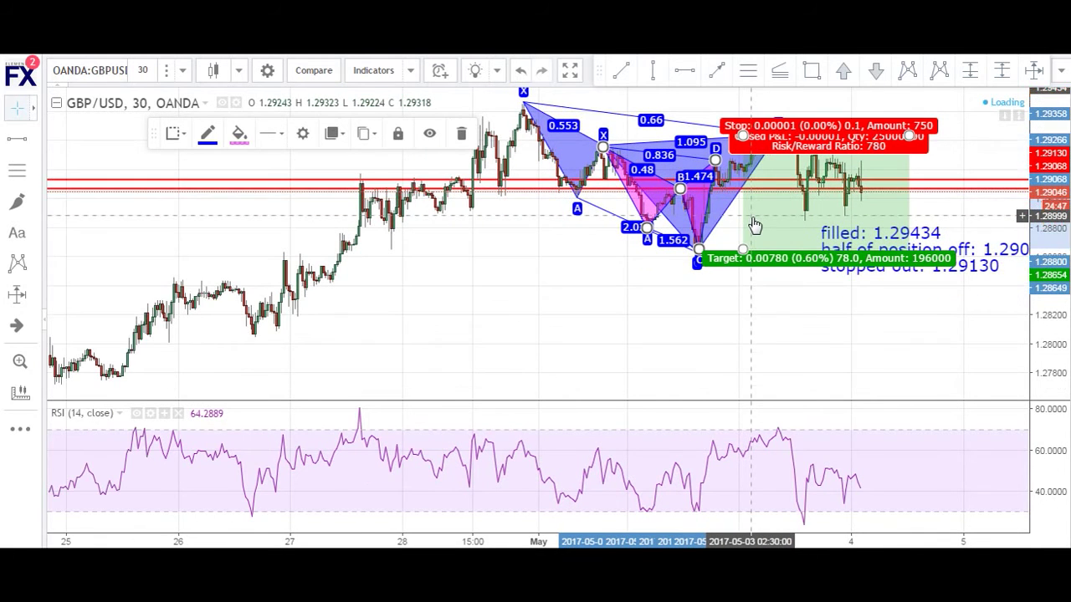
scroll(753, 224, "up", 1)
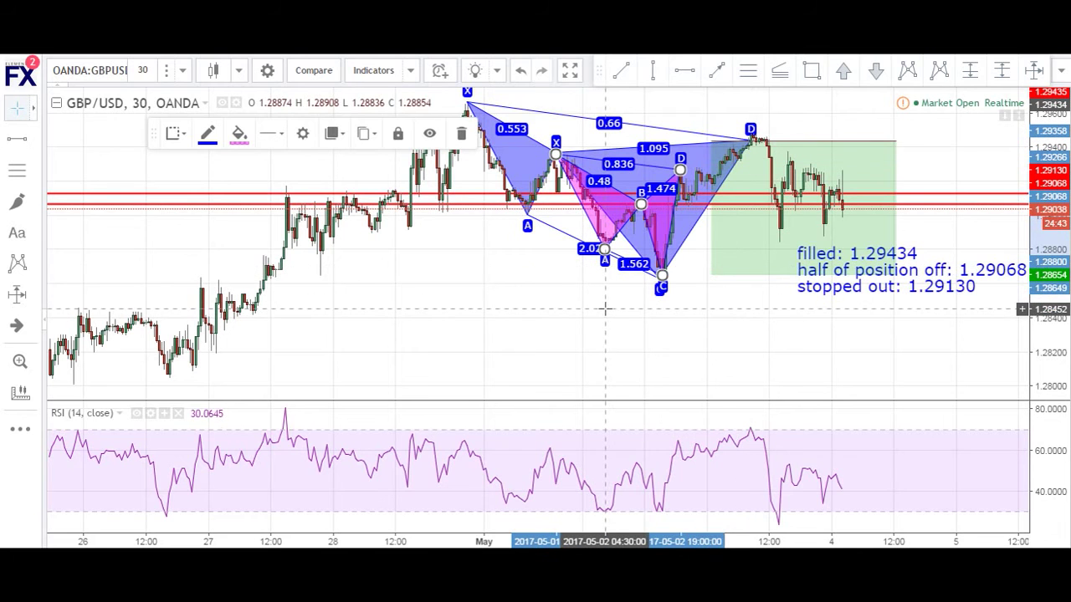
scroll(585, 251, "up", 1)
left_click(397, 310)
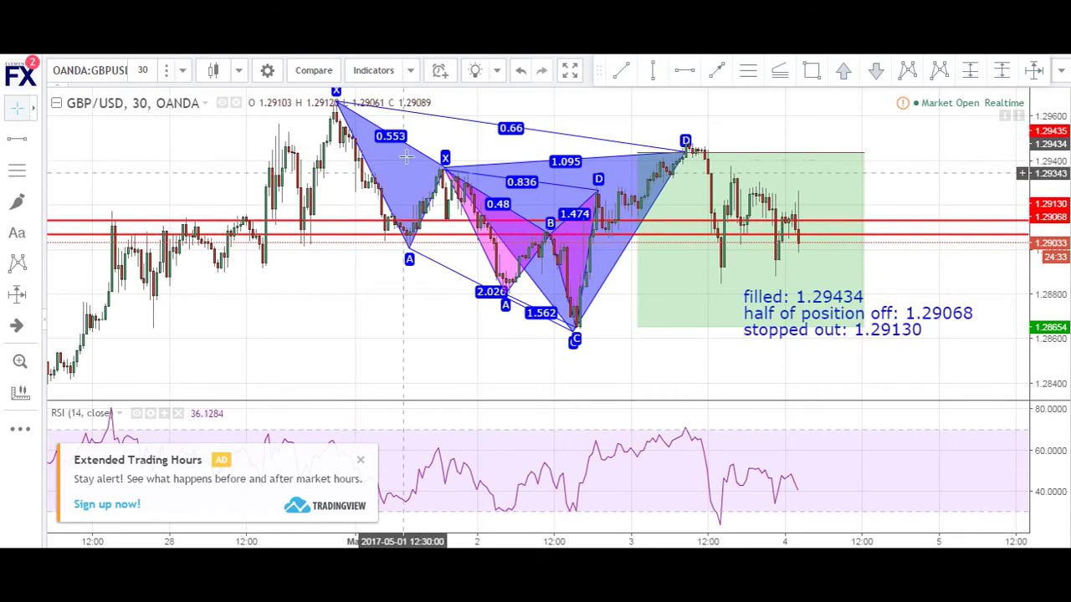
left_click(487, 264)
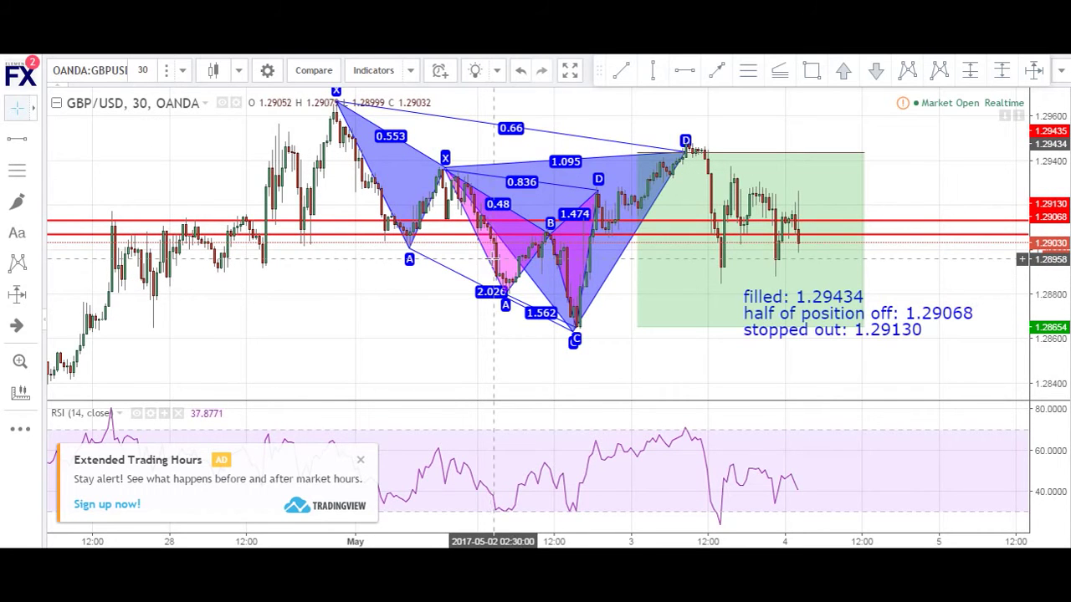
left_click(491, 285)
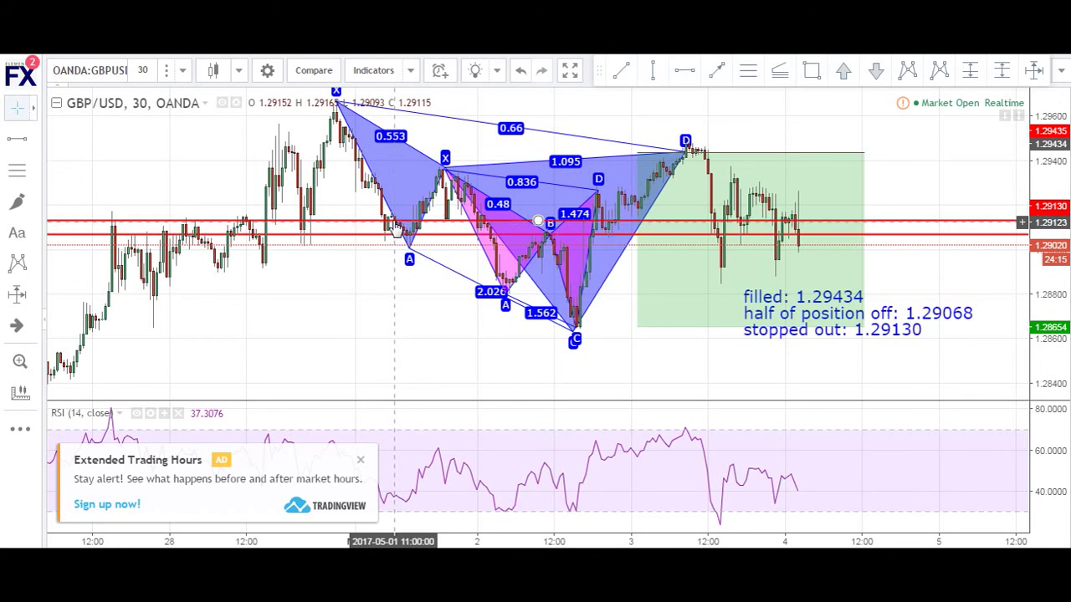
mouse_move(723, 257)
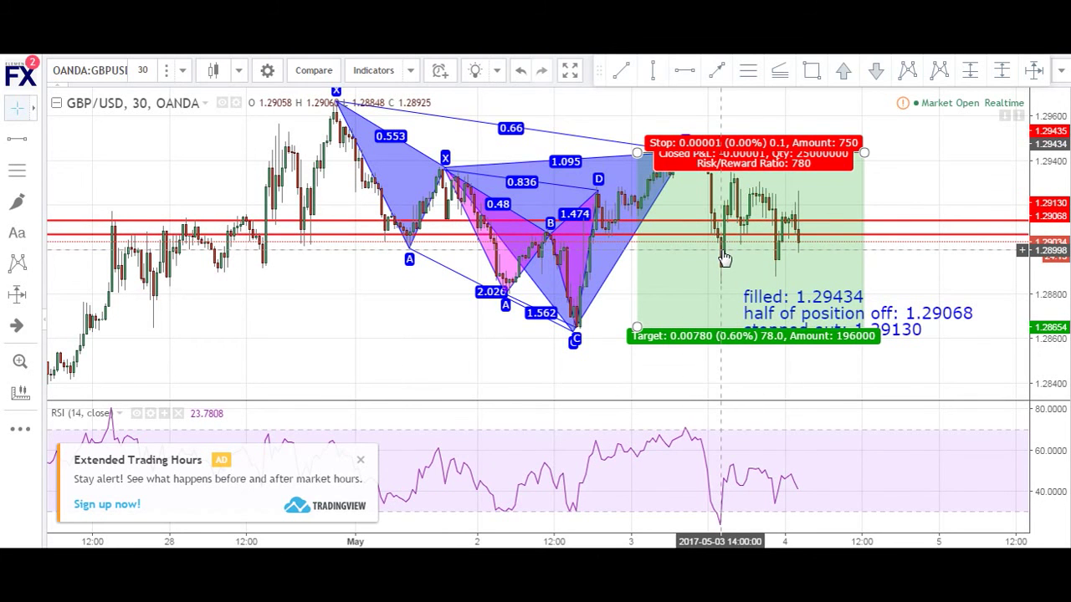